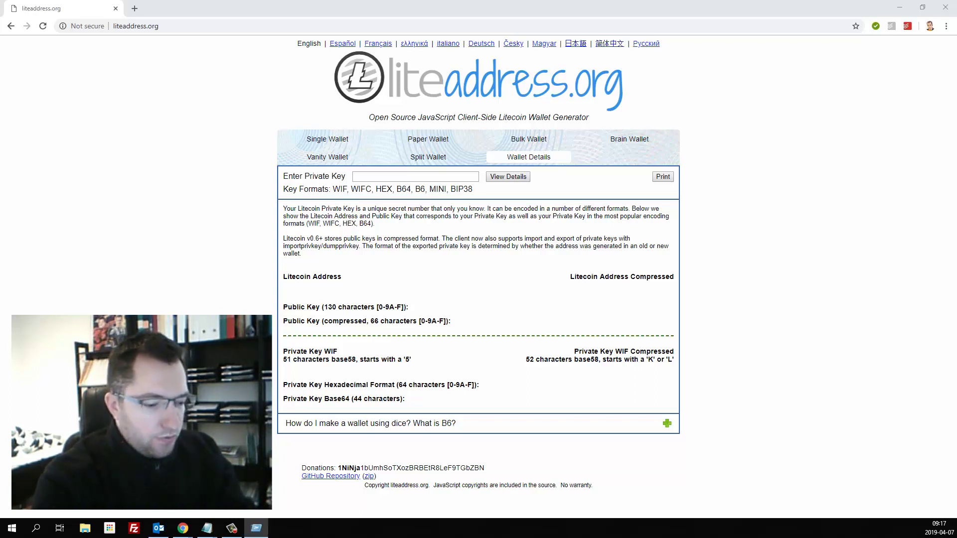
# Drag the blank Notepad window to the right side, beside the liteaddress.org Wallet Details page.
pyautogui.moveTo(0, 84); pyautogui.dragTo(815, 104)
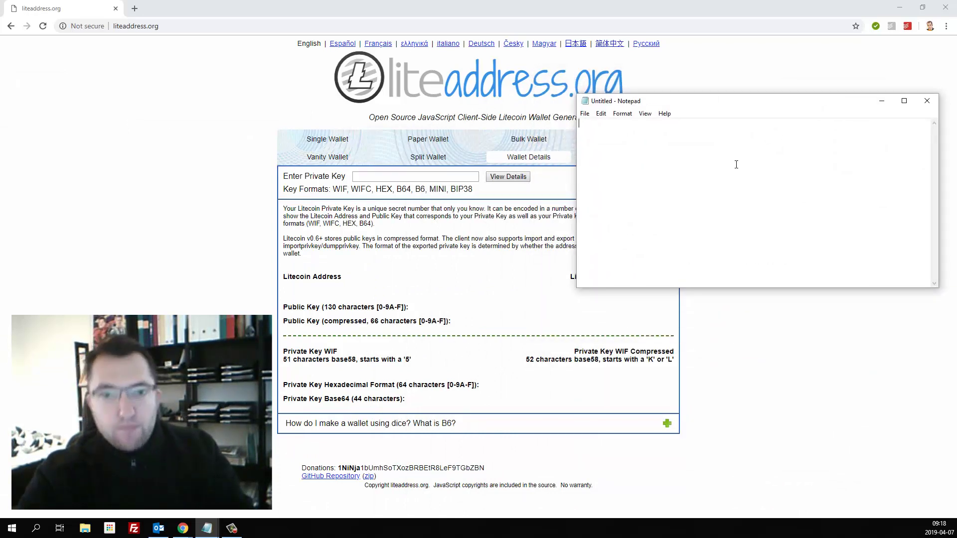
# Enter the first mini private key in the Enter Private Key field and request its details.
pyautogui.click(388, 175)
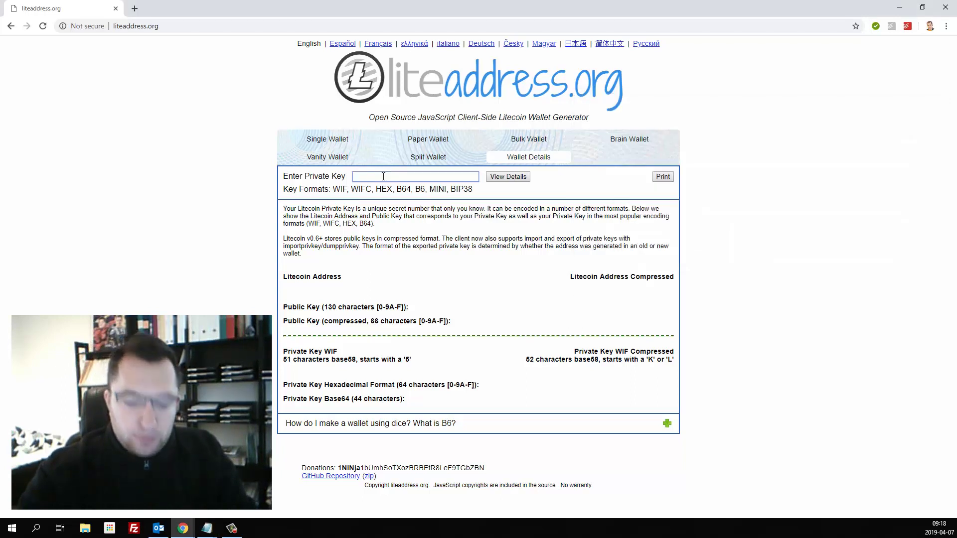
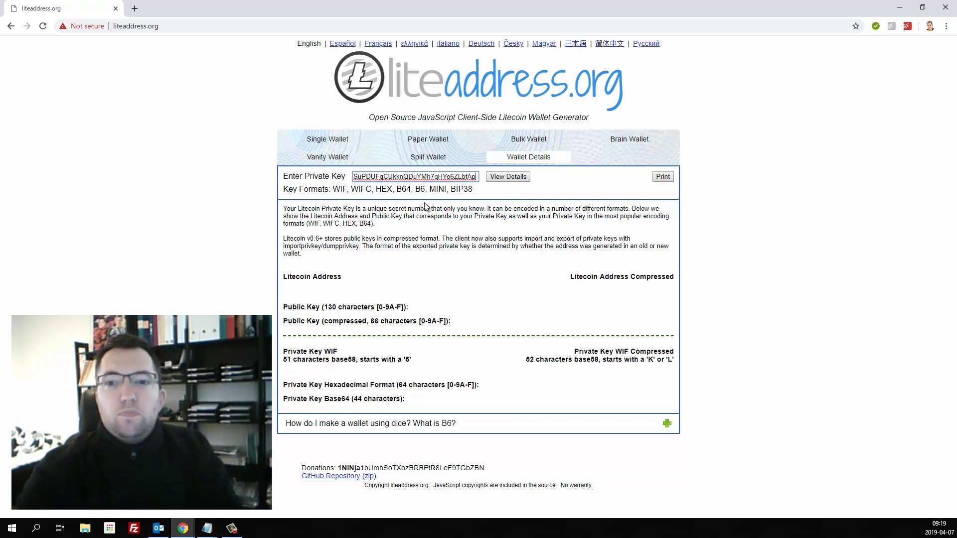
pyautogui.click(518, 177)
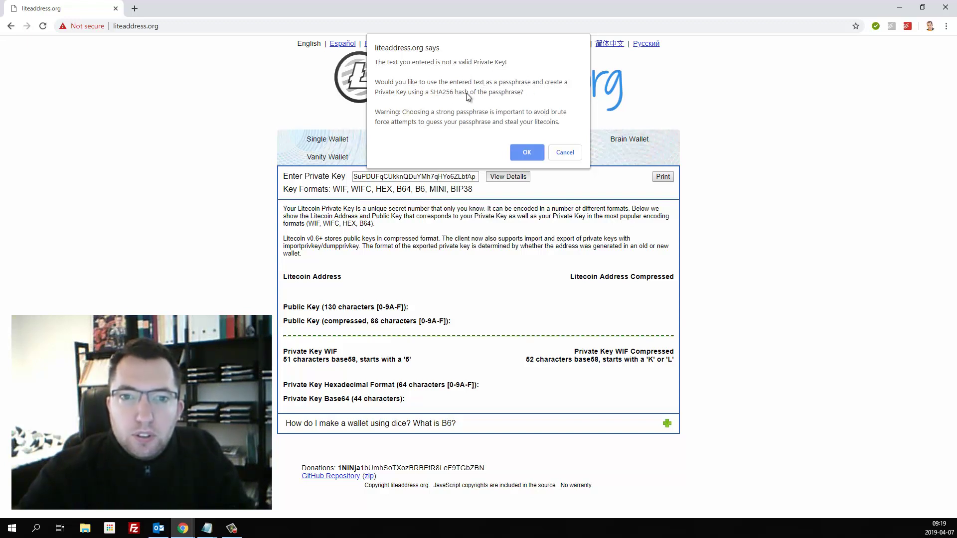
# Cancel the invalid-key warning and correct the mistyped character in the mini key.
pyautogui.click(565, 152)
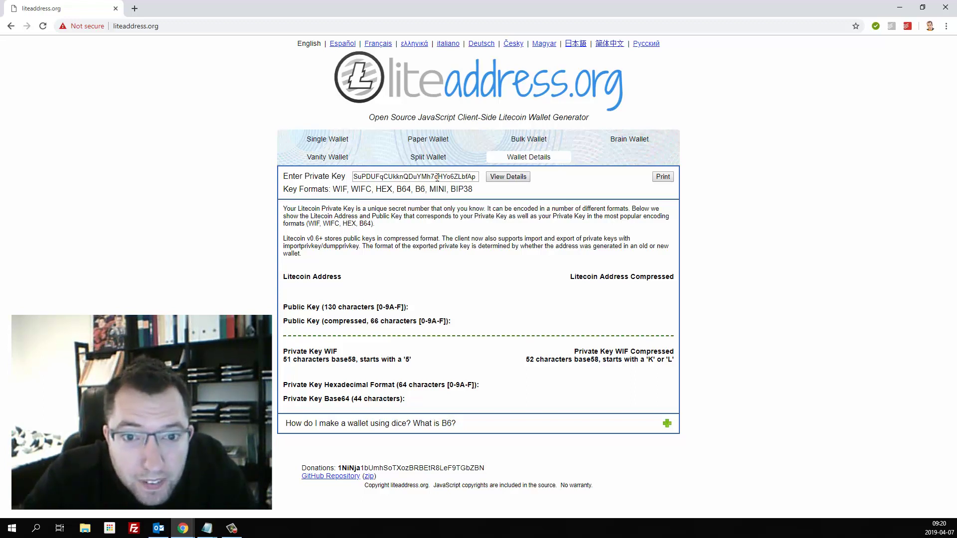
pyautogui.doubleClick(437, 177)
pyautogui.press('Left')
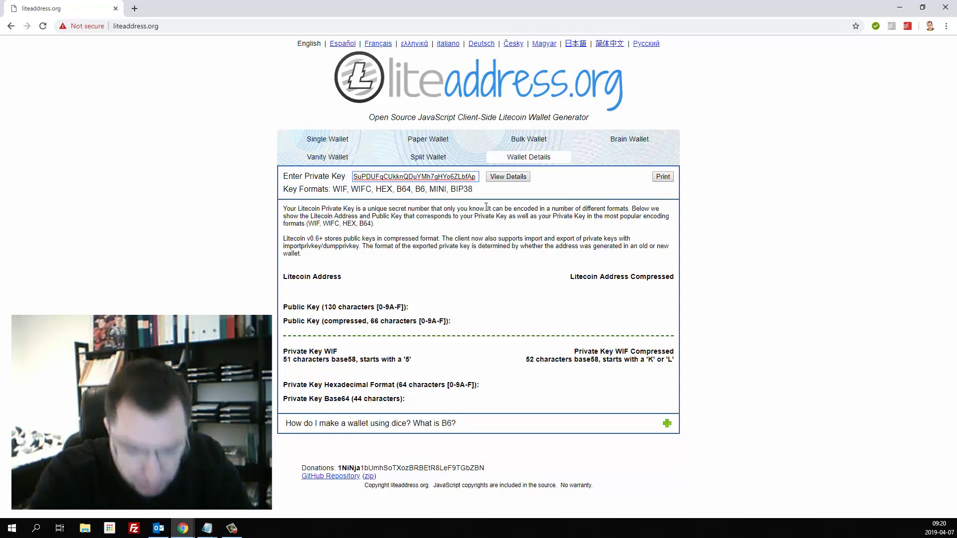
# Show the corrected key's wallet details and select its uncompressed Private Key WIF text.
pyautogui.click(522, 179)
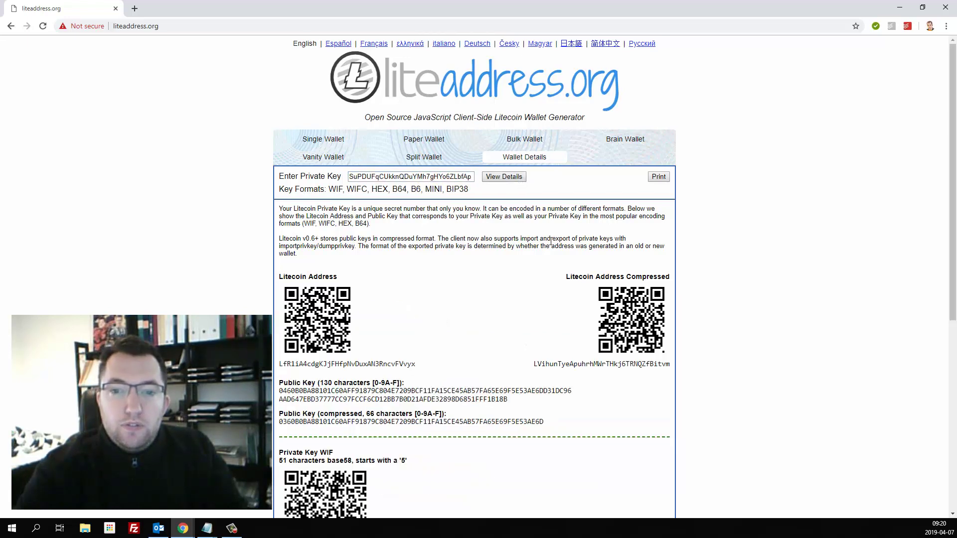
pyautogui.scroll(-2, 553, 240)
pyautogui.scroll(-1, 553, 240)
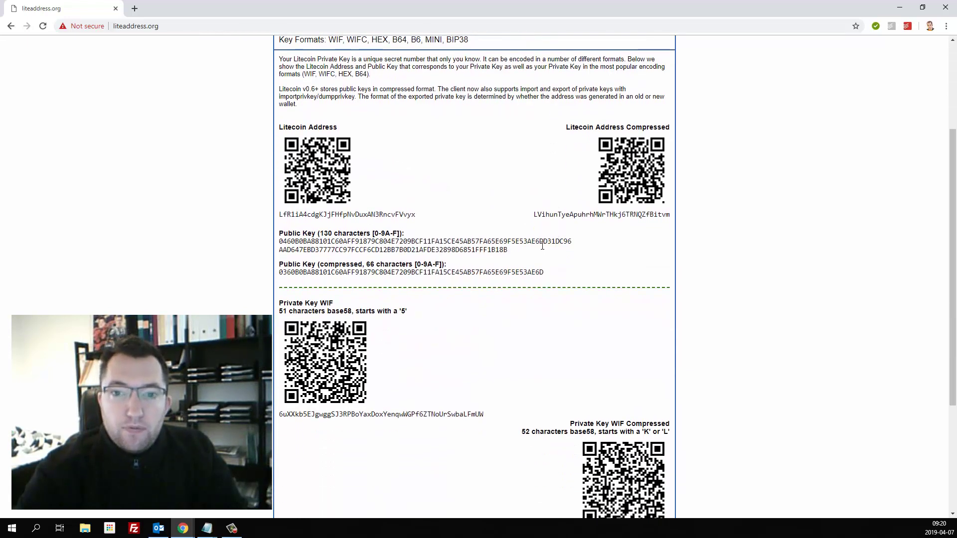
pyautogui.scroll(-1, 358, 211)
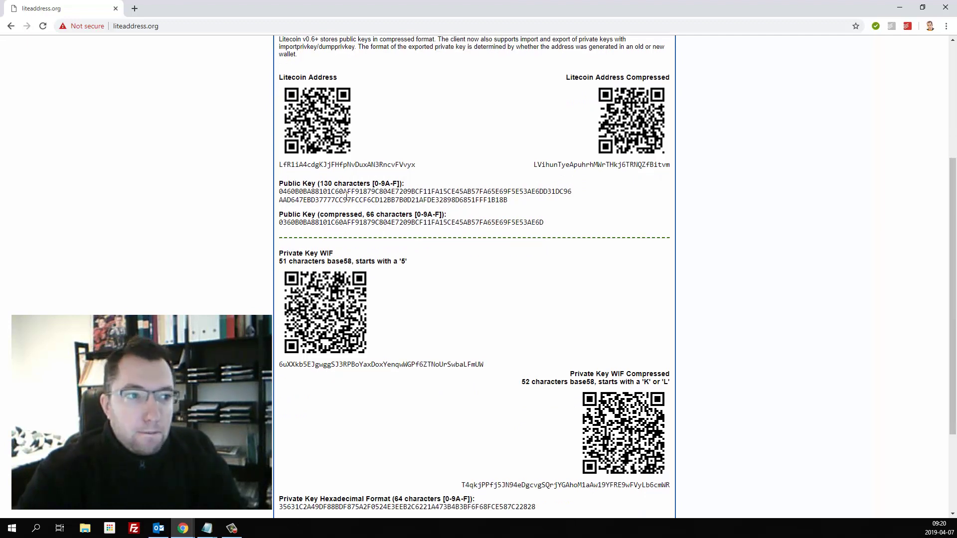
pyautogui.scroll(-1, 374, 179)
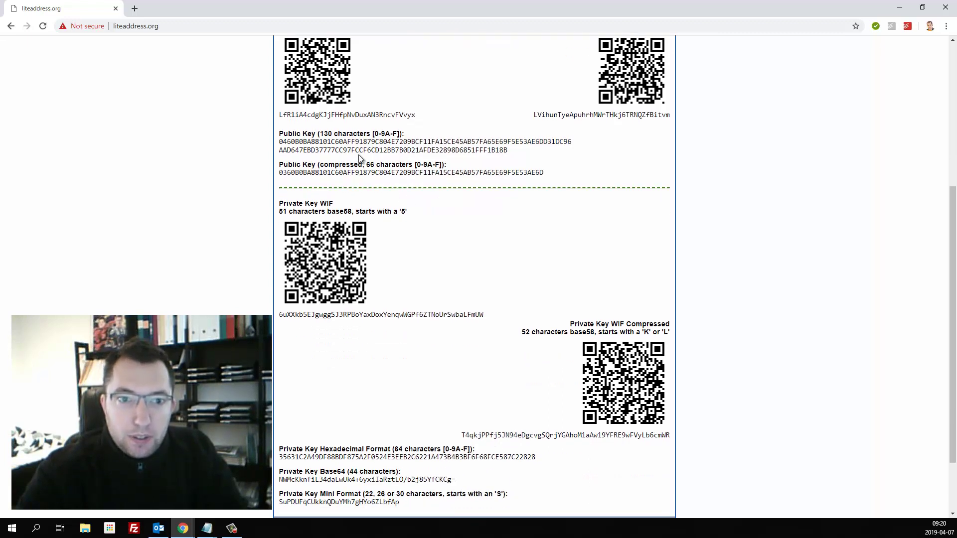
pyautogui.scroll(-2, 384, 159)
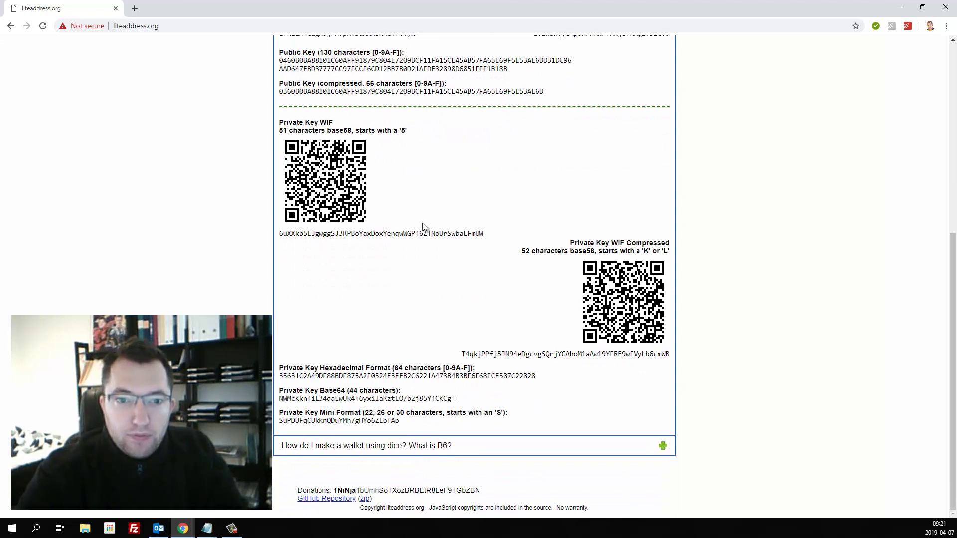
pyautogui.moveTo(280, 234); pyautogui.dragTo(482, 233)
# Copy the uncompressed WIF private key and paste it into the blank Notepad note.
pyautogui.rightClick(467, 234)
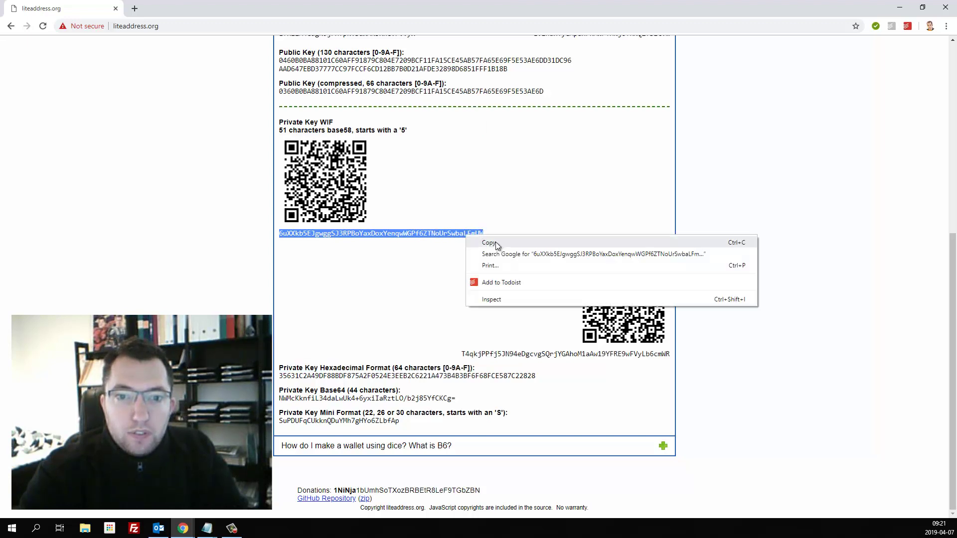
pyautogui.click(495, 241)
pyautogui.moveTo(206, 528)
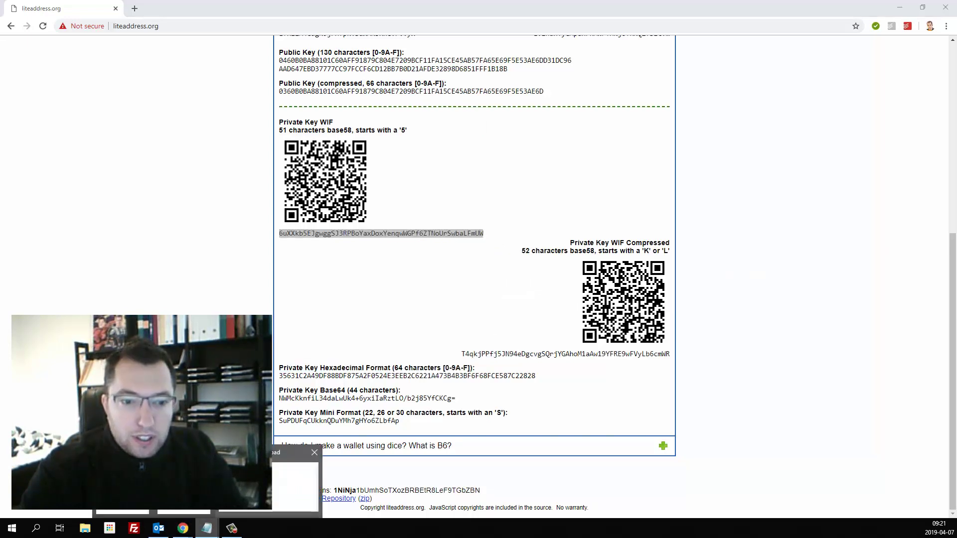
pyautogui.click(294, 483)
pyautogui.rightClick(717, 180)
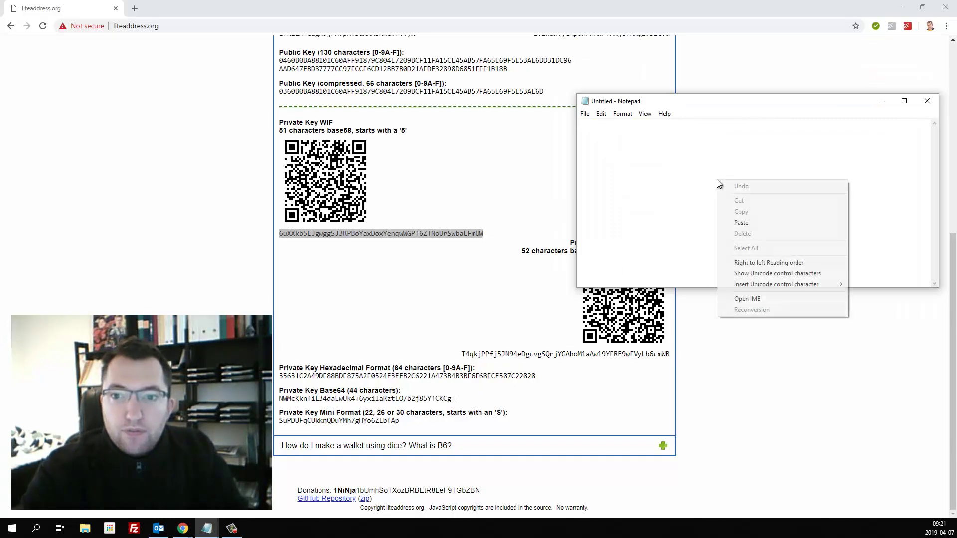
pyautogui.click(751, 223)
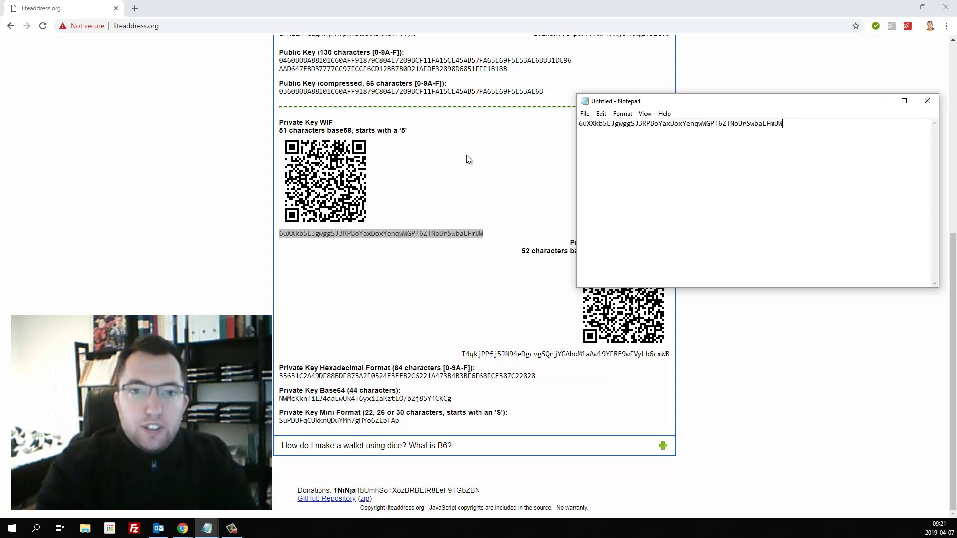
pyautogui.scroll(7, 463, 155)
# Put the mini private key on its own first line above the WIF key in Notepad.
pyautogui.doubleClick(455, 177)
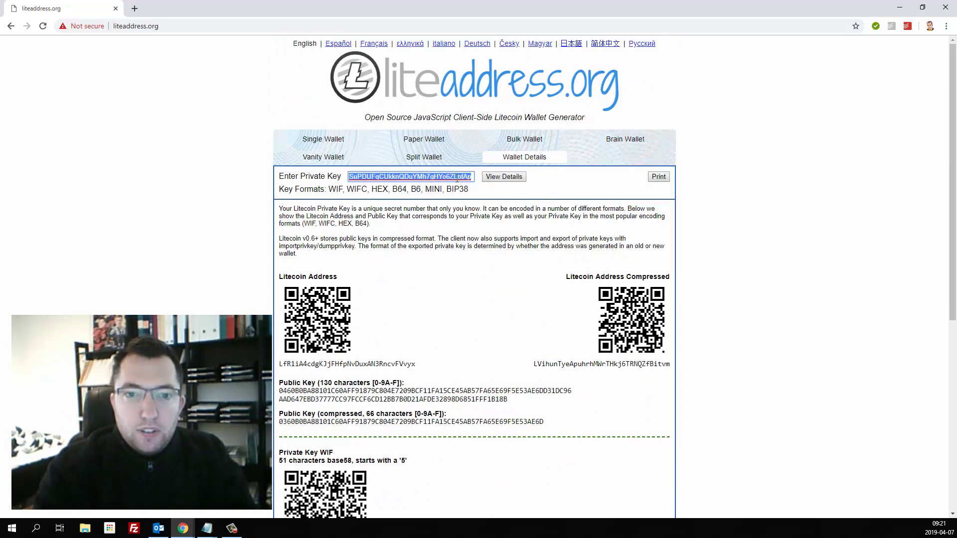
pyautogui.hotkey('alt', 'Tab')
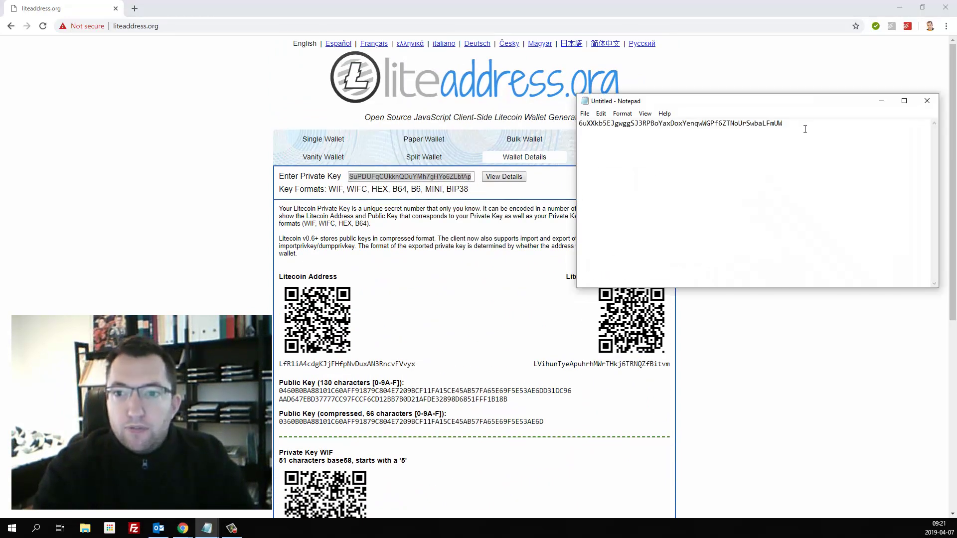
pyautogui.press('Return')
pyautogui.press('Up')
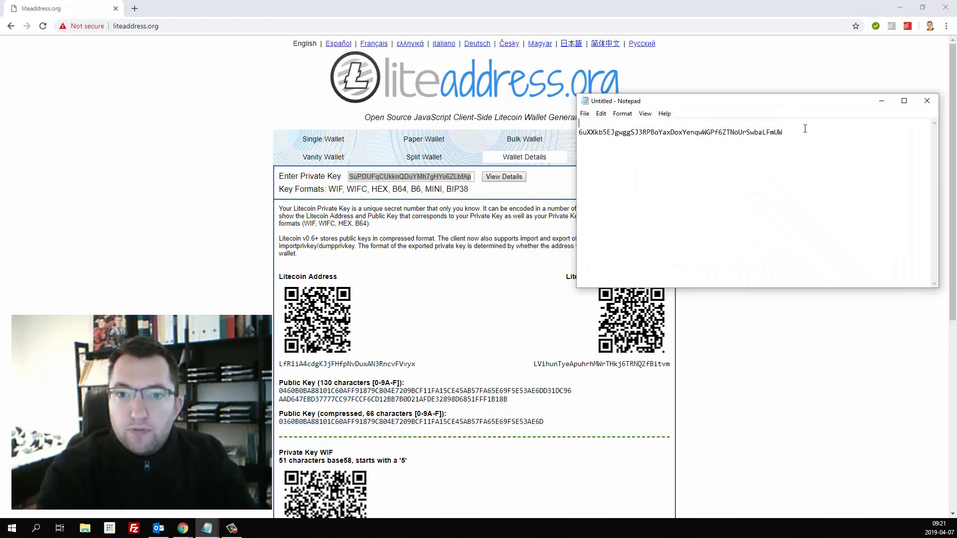
pyautogui.hotkey('ctrl', 'v')
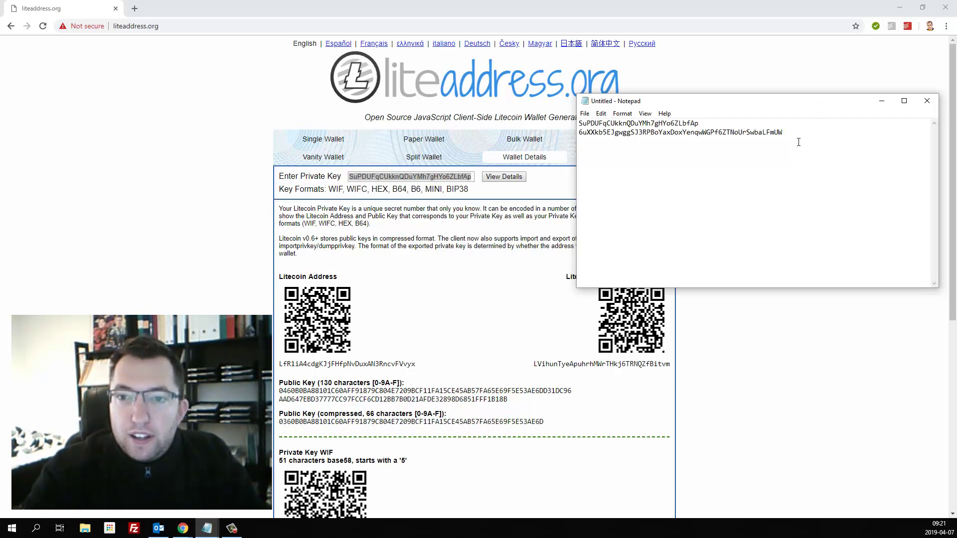
pyautogui.moveTo(799, 142); pyautogui.dragTo(578, 149)
pyautogui.click(825, 145)
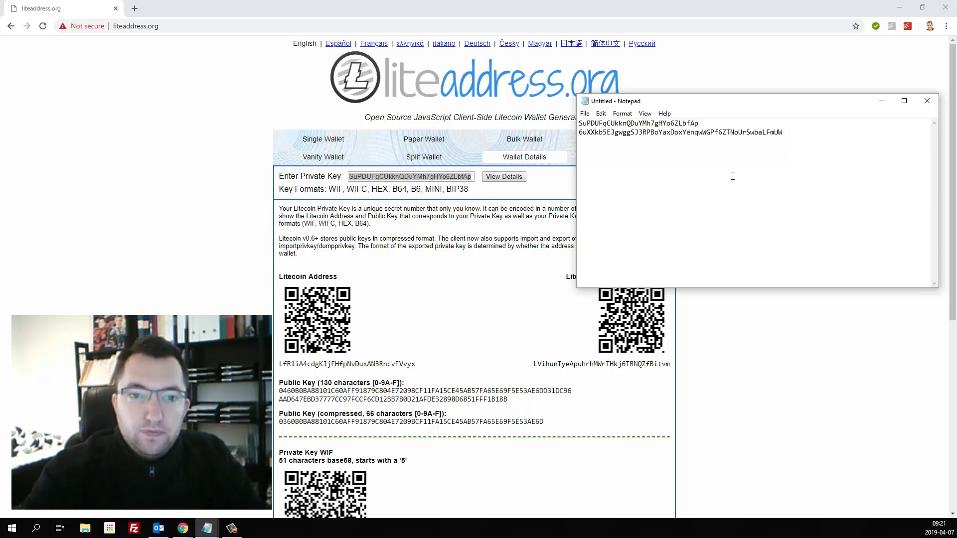
# Replace the field with the second mini key, show its wallet details, and select it for copying.
pyautogui.click(420, 178)
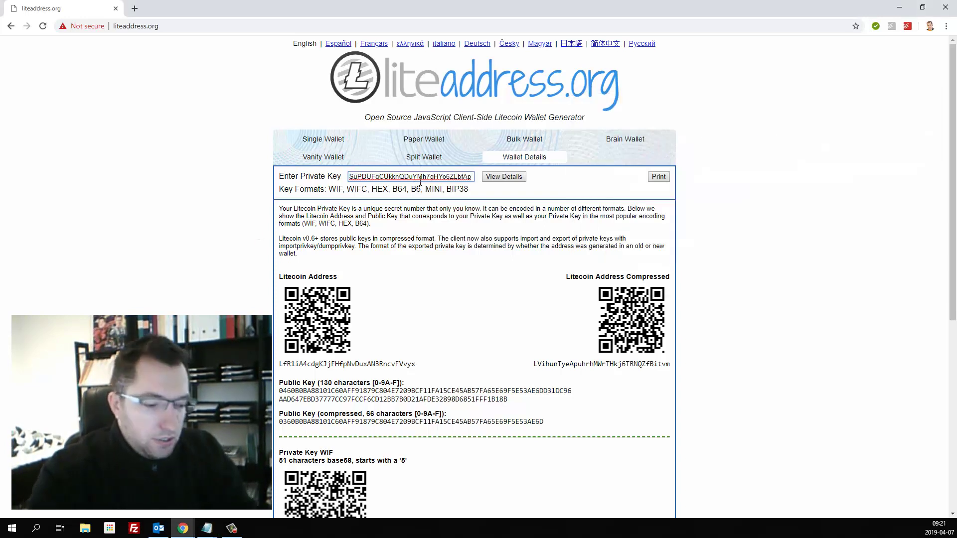
pyautogui.hotkey('ctrl', 'a')
pyautogui.press('BackSpace')
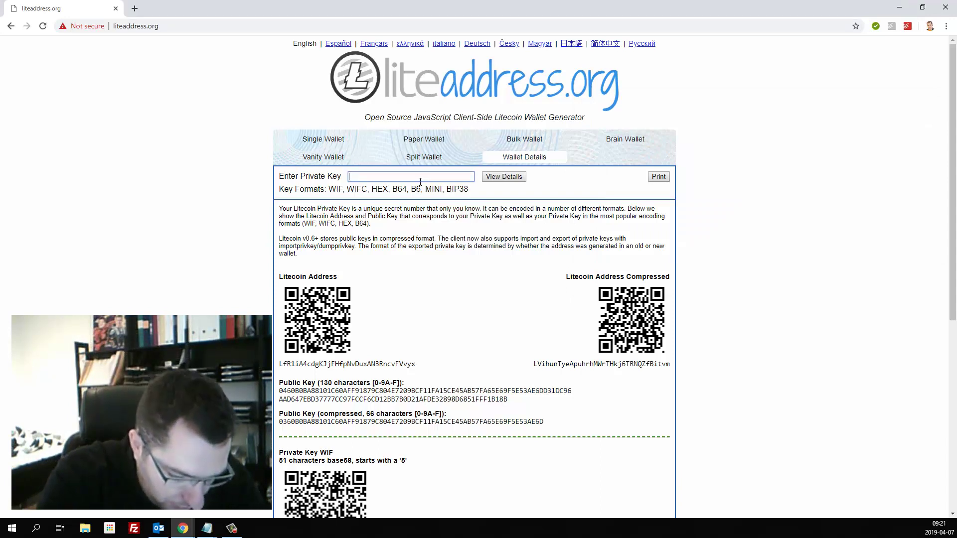
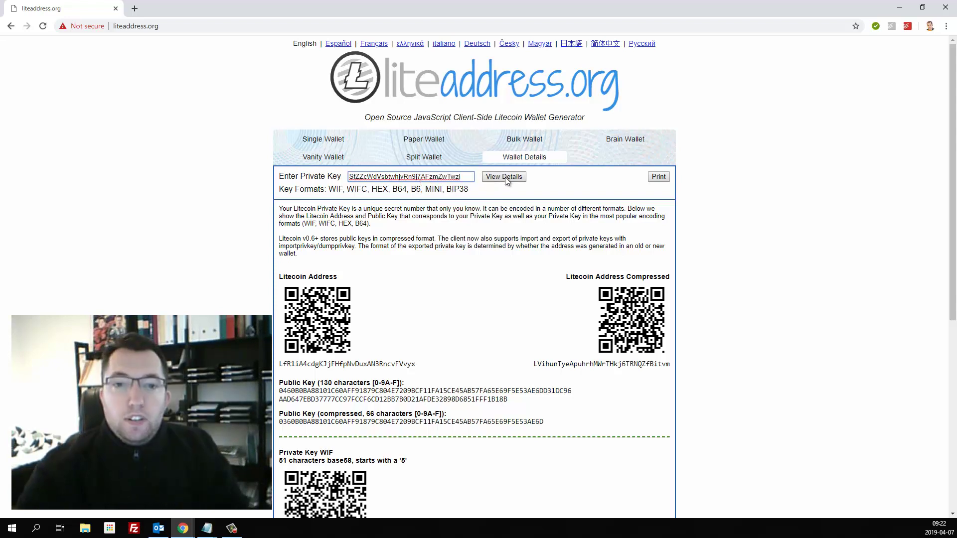
pyautogui.click(505, 178)
pyautogui.doubleClick(459, 178)
pyautogui.hotkey('ctrl', 'c')
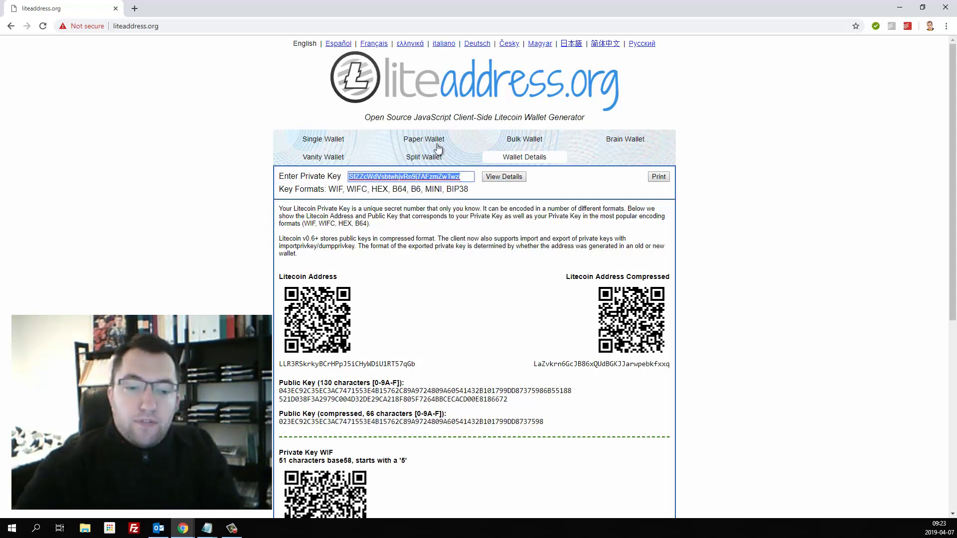
pyautogui.moveTo(215, 525)
pyautogui.click(294, 489)
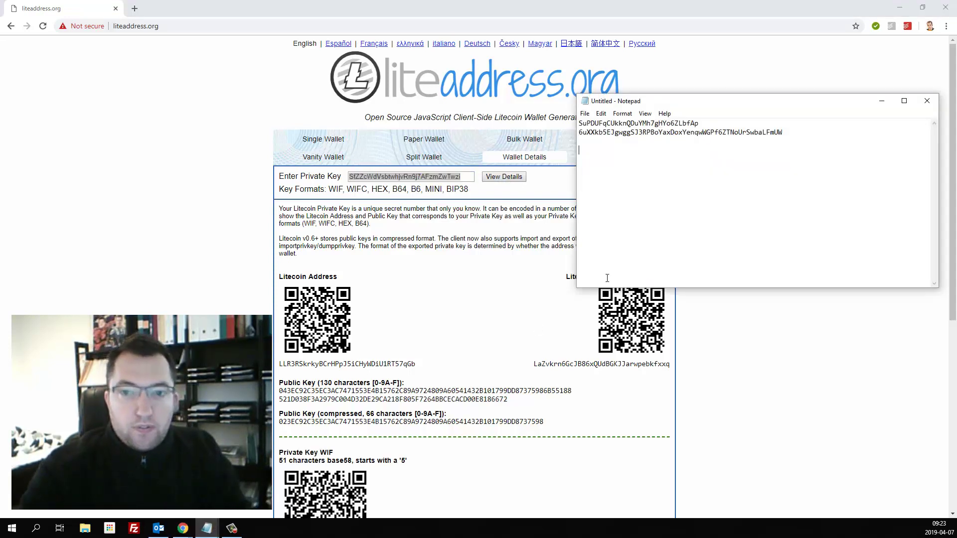
# Paste the second mini key into Notepad, with its uncompressed WIF key on the next line.
pyautogui.press('Return')
pyautogui.press('Return')
pyautogui.hotkey('ctrl', 'v')
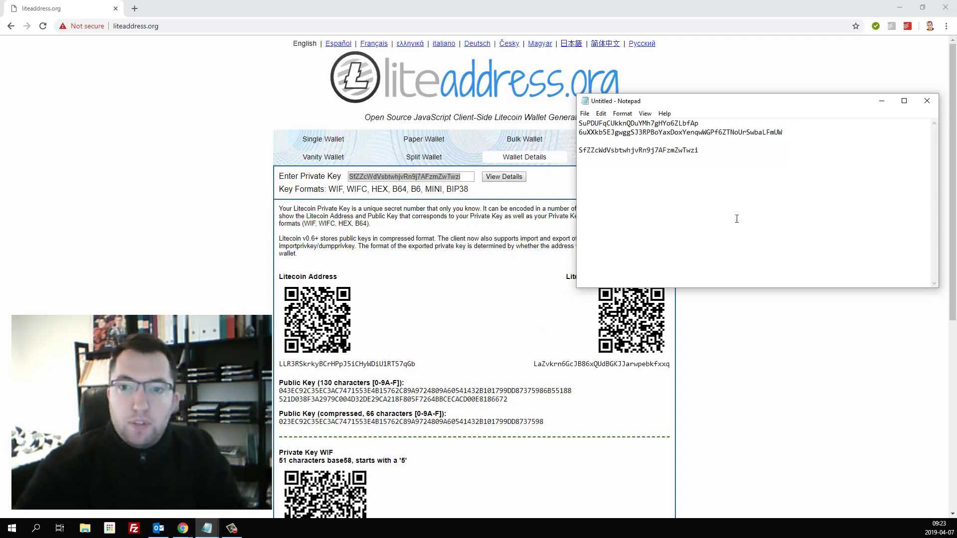
pyautogui.click(213, 294)
pyautogui.scroll(-7, 243, 297)
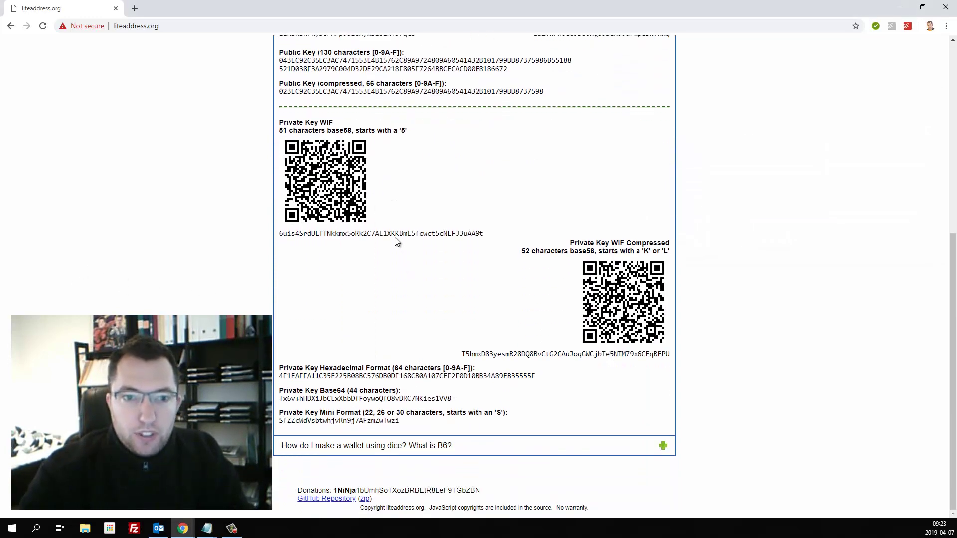
pyautogui.moveTo(280, 233); pyautogui.dragTo(484, 231)
pyautogui.hotkey('ctrl', 'c')
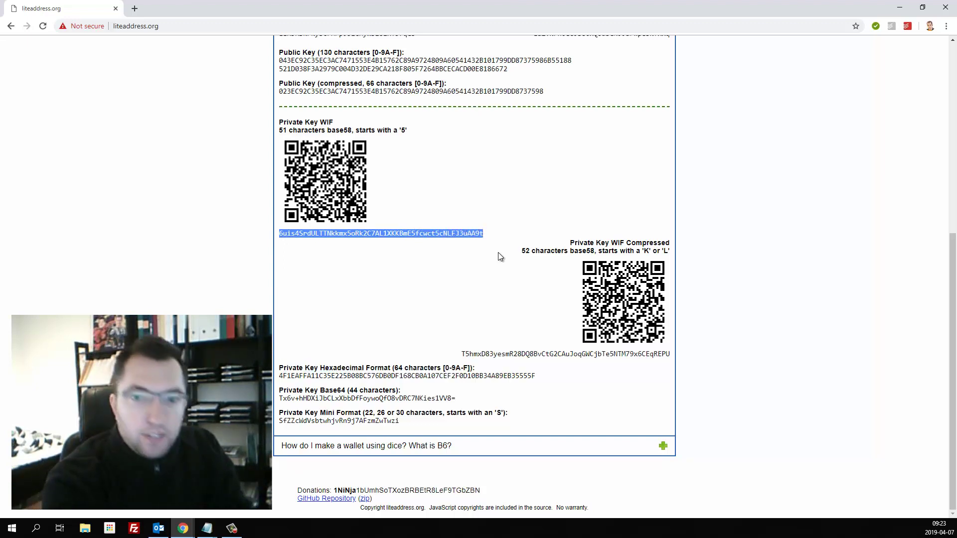
pyautogui.hotkey('alt', 'Tab')
pyautogui.press('Return')
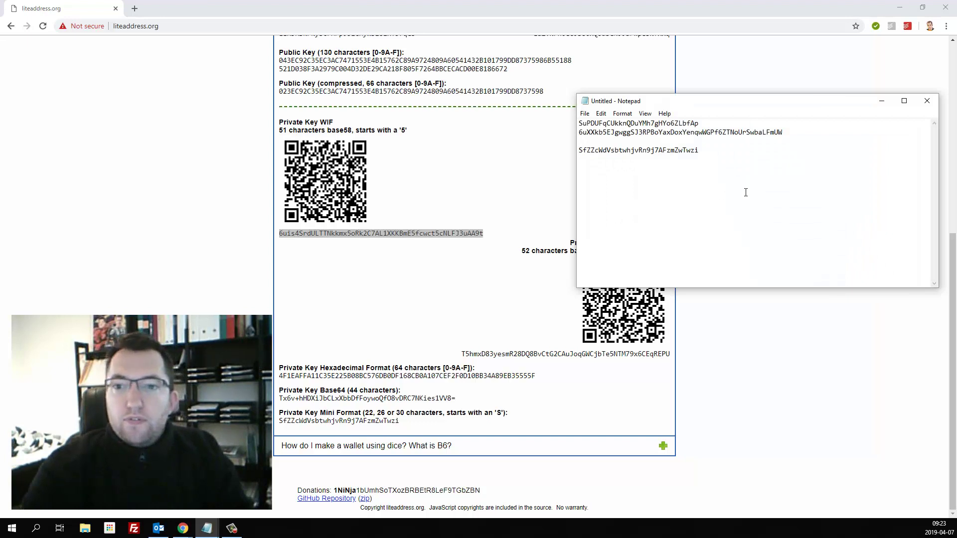
pyautogui.hotkey('ctrl', 'v')
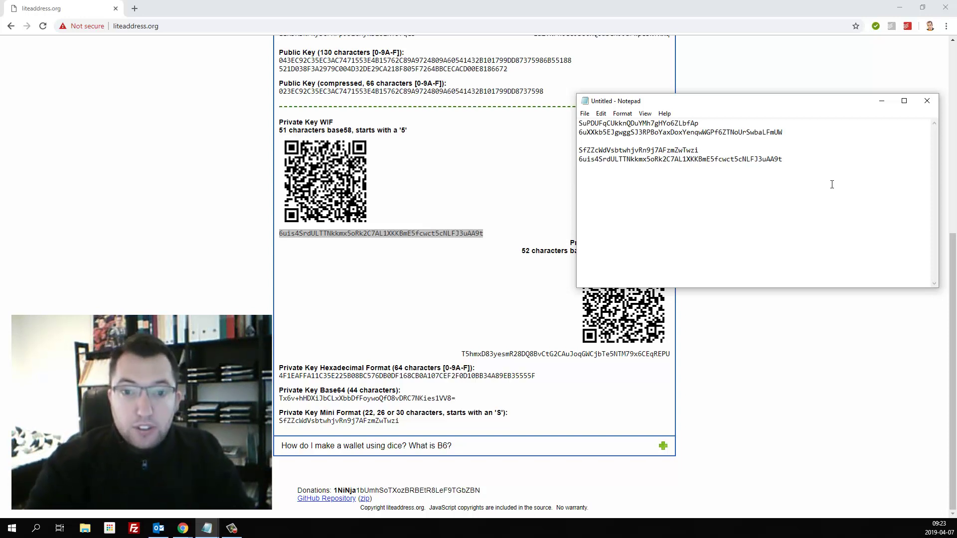
# Replace the key field with the third mini private key and load its wallet details.
pyautogui.click(189, 202)
pyautogui.scroll(7, 231, 205)
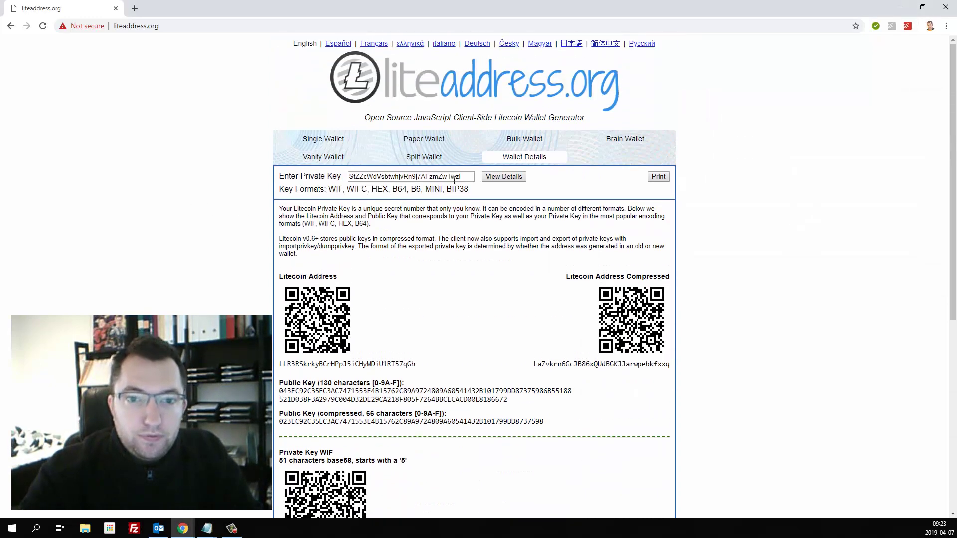
pyautogui.tripleClick(405, 177)
pyautogui.press('BackSpace')
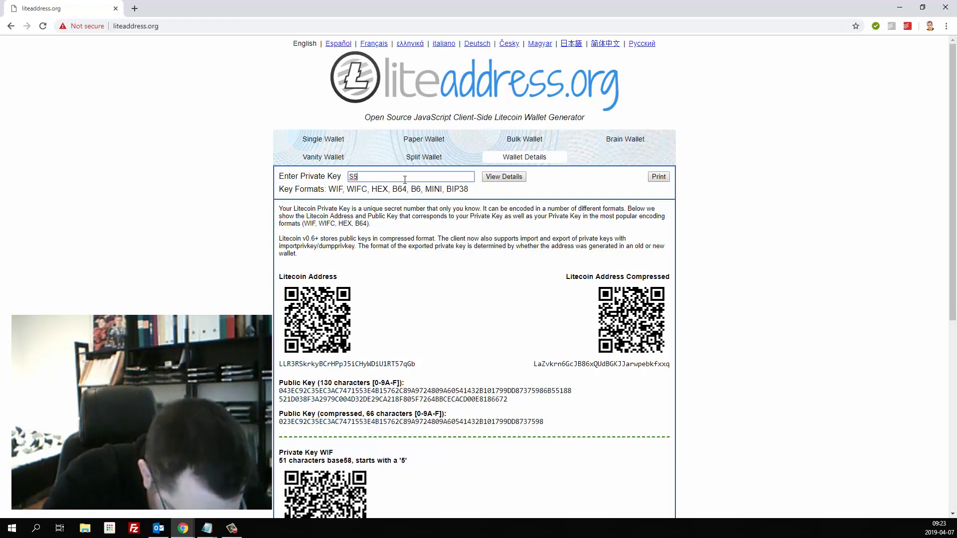
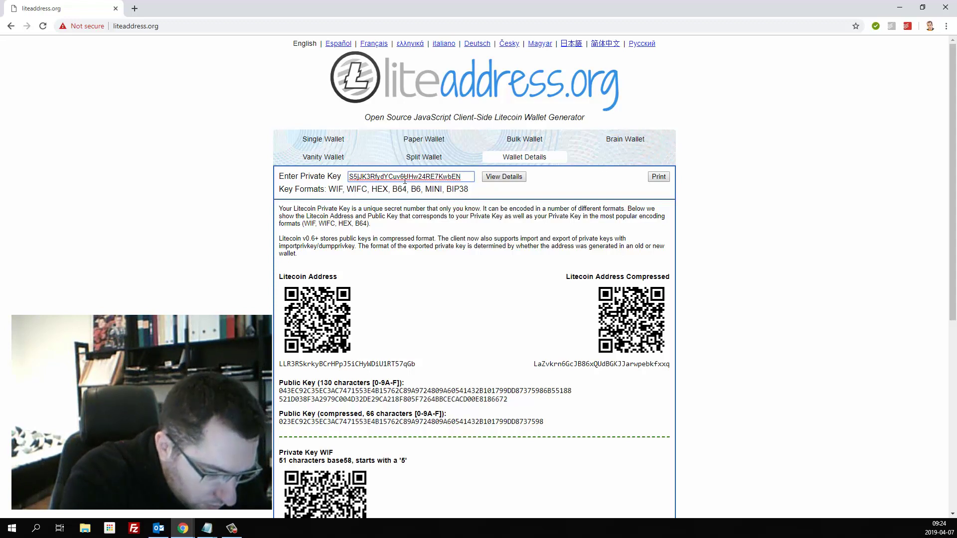
pyautogui.click(512, 177)
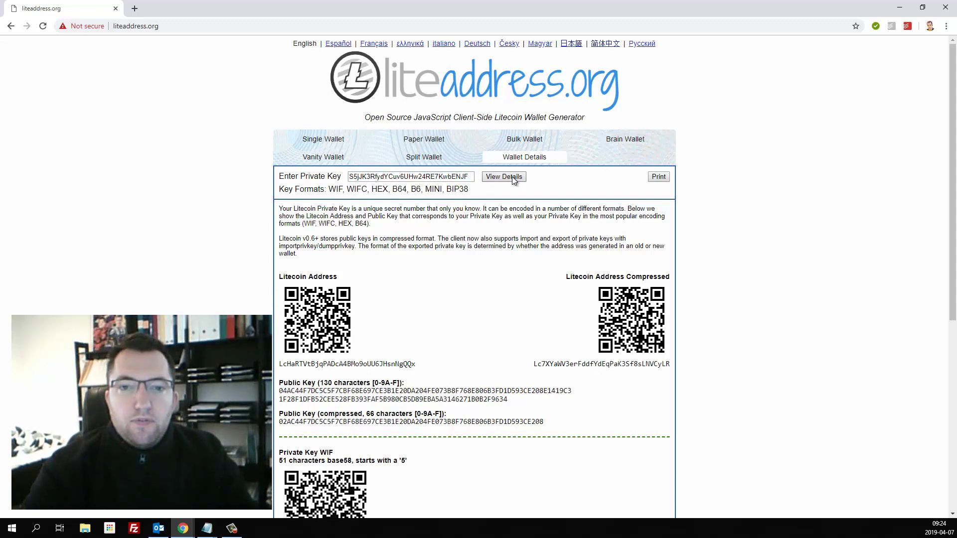
# Copy the third mini private key into the Notepad key list.
pyautogui.doubleClick(459, 177)
pyautogui.hotkey('ctrl', 'c')
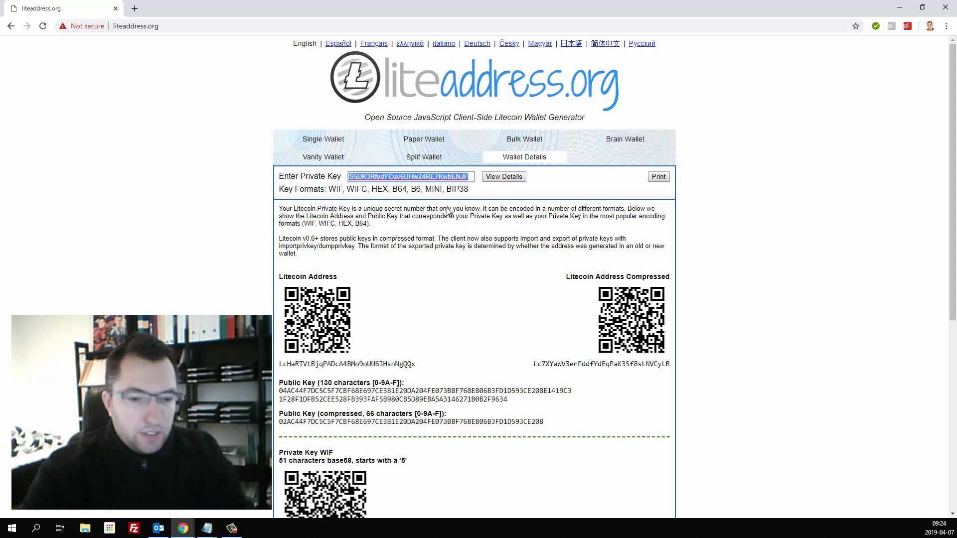
pyautogui.moveTo(207, 528)
pyautogui.click(277, 474)
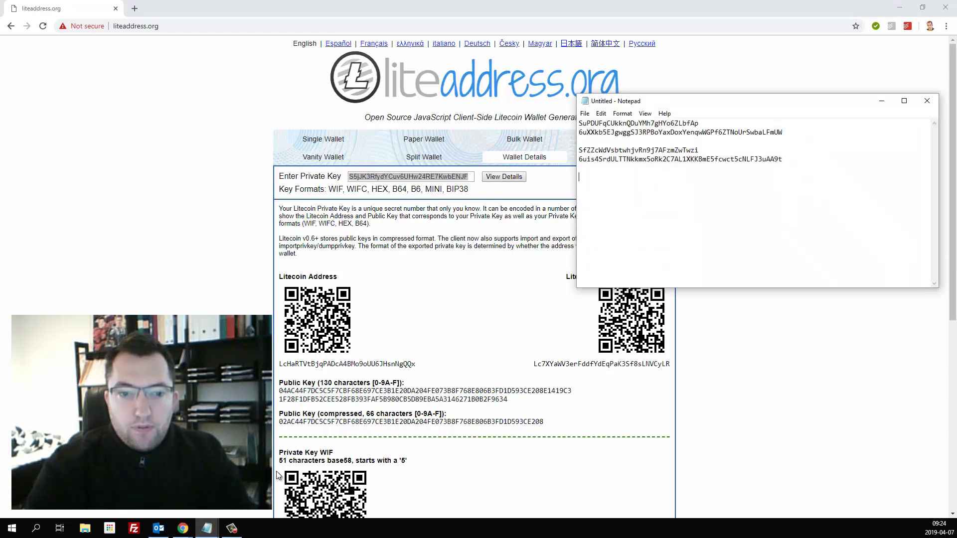
pyautogui.hotkey('ctrl', 'v')
pyautogui.click(213, 261)
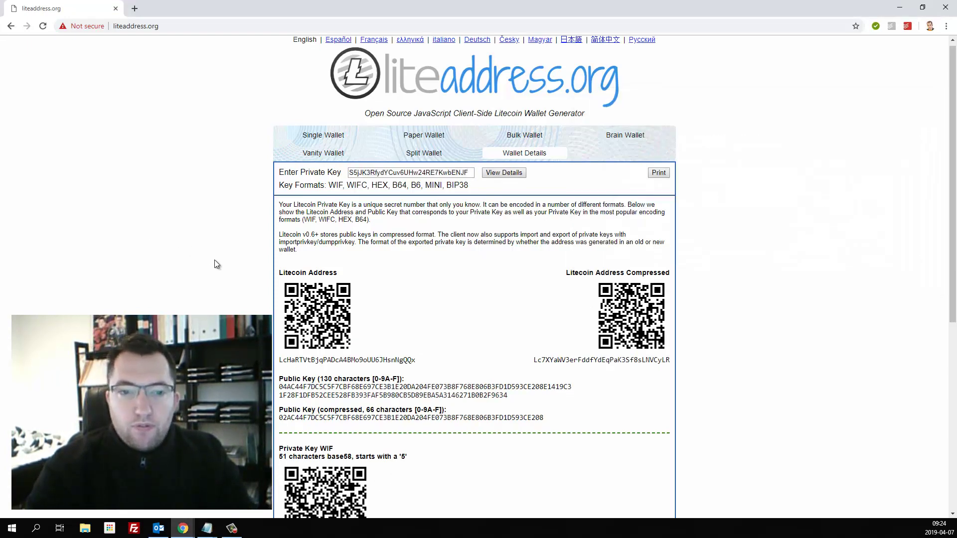
# Add the third key's uncompressed WIF key to Notepad, then minimize the browser.
pyautogui.scroll(-6, 343, 326)
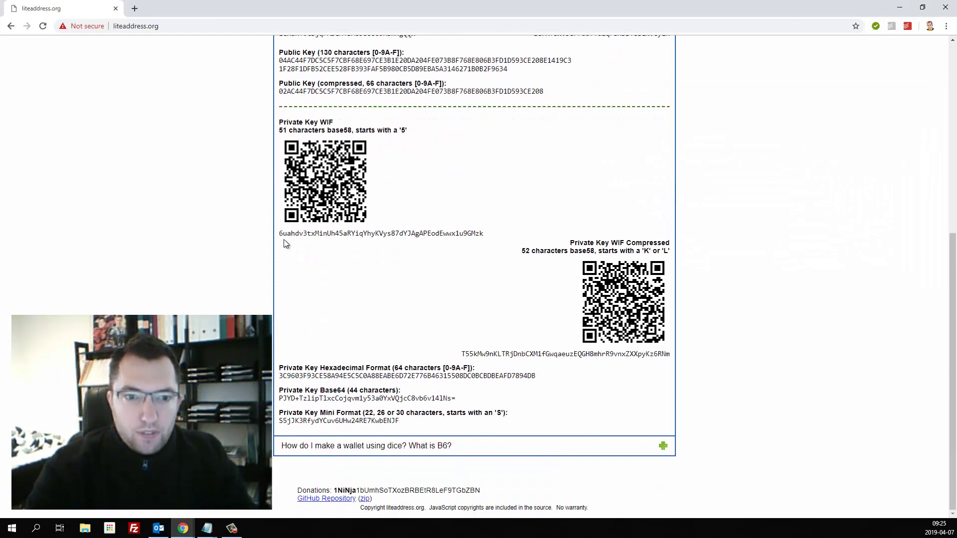
pyautogui.moveTo(280, 234); pyautogui.dragTo(483, 235)
pyautogui.hotkey('ctrl', 'c')
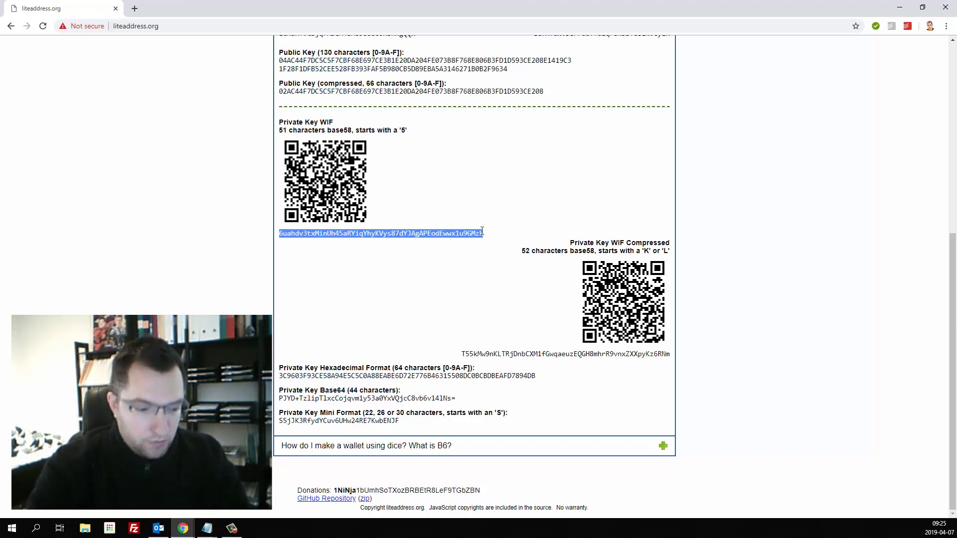
pyautogui.hotkey('alt', 'Tab')
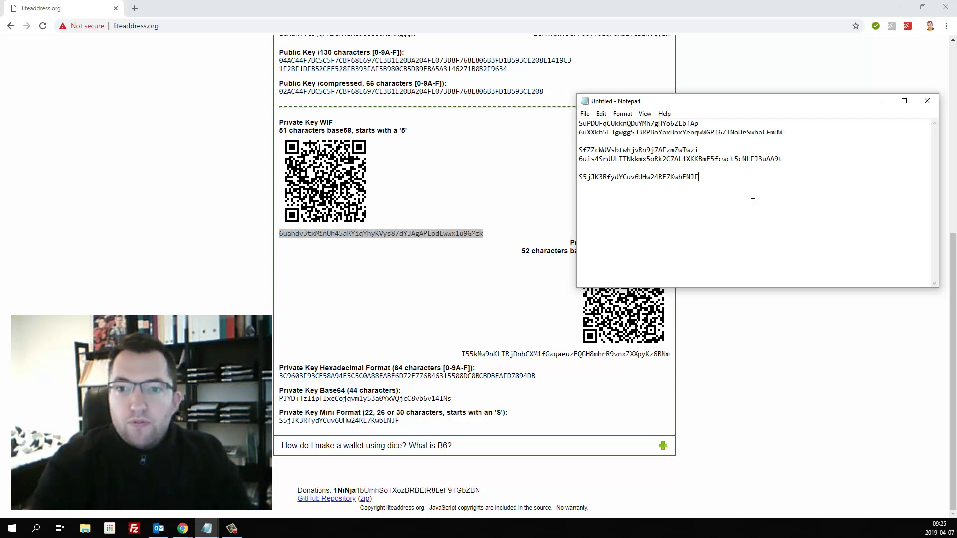
pyautogui.hotkey('ctrl', 'v')
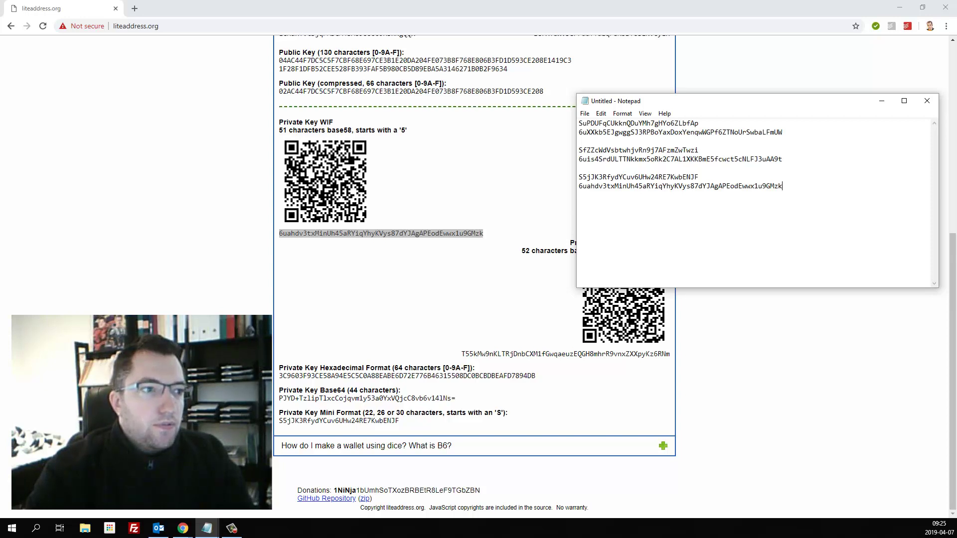
pyautogui.hotkey('alt', 'Tab')
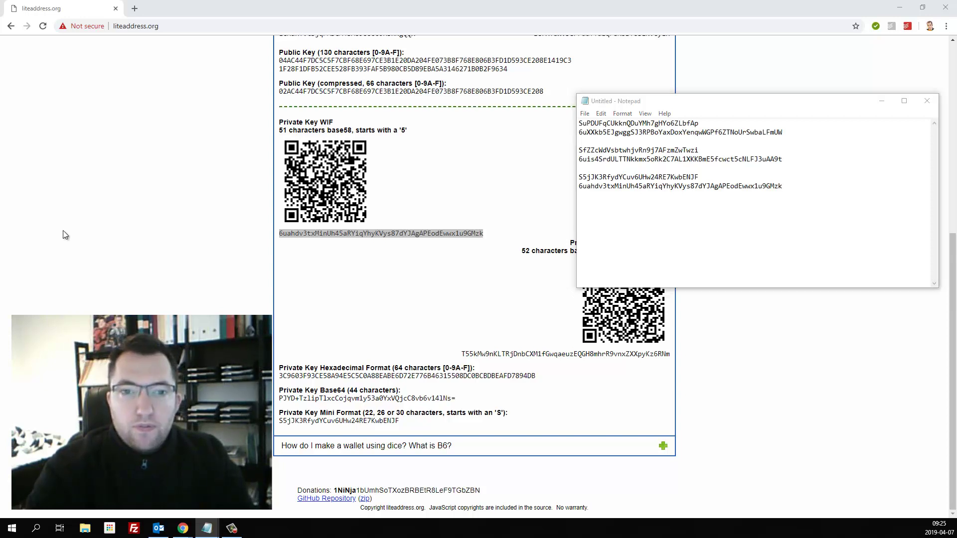
pyautogui.click(903, 9)
# Place Notepad at the top and the wallet upper left, then open the Debug window's Konsol tab.
pyautogui.moveTo(755, 107); pyautogui.dragTo(738, 35)
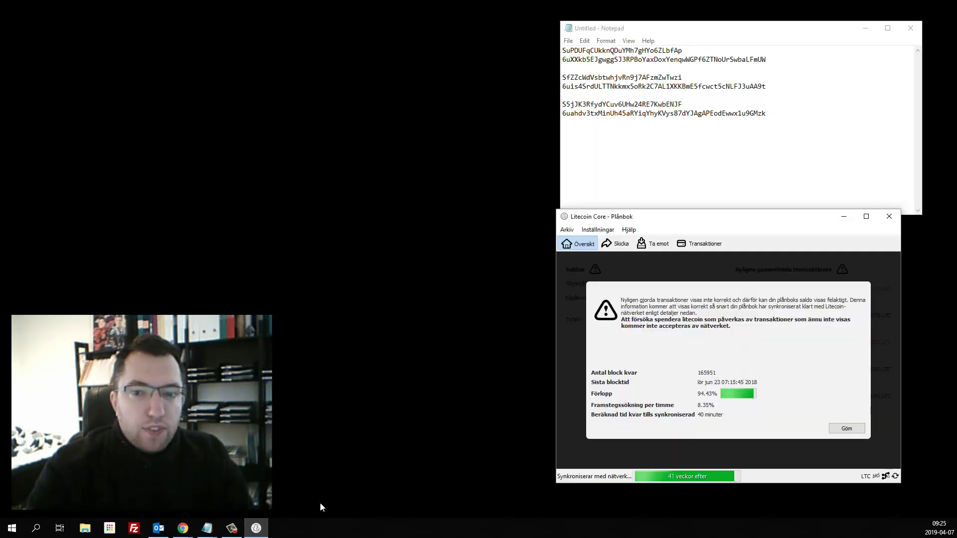
pyautogui.moveTo(732, 217); pyautogui.dragTo(289, 63)
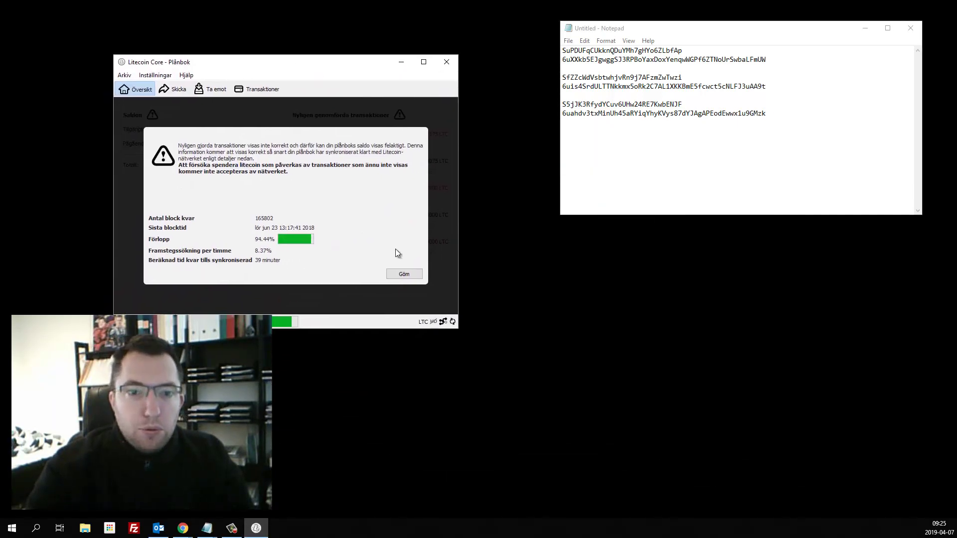
pyautogui.click(403, 274)
pyautogui.click(185, 75)
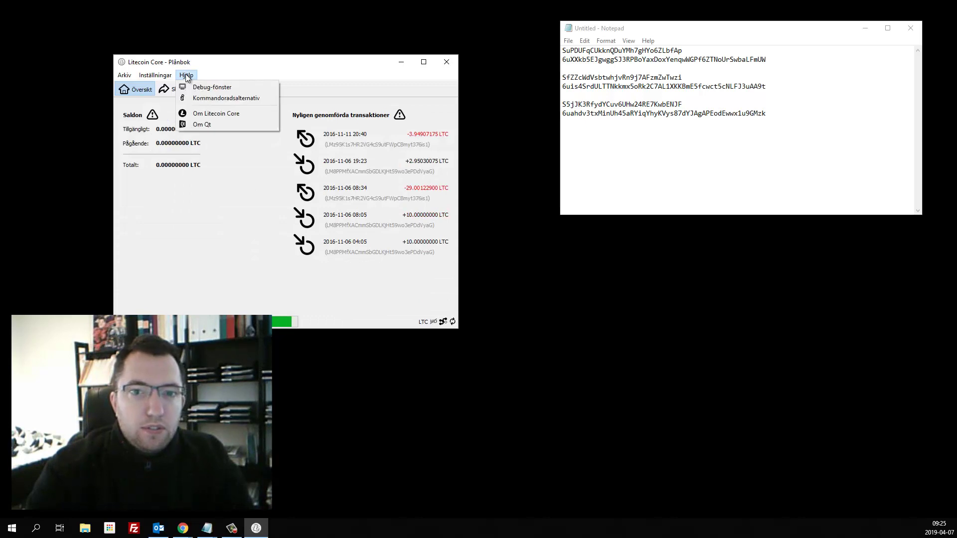
pyautogui.click(264, 86)
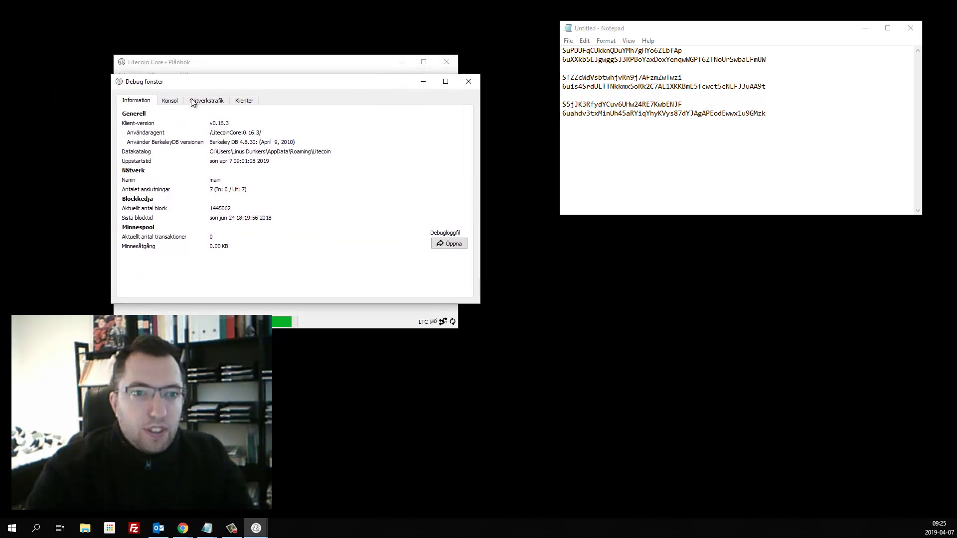
pyautogui.click(169, 101)
pyautogui.moveTo(288, 88); pyautogui.dragTo(278, 87)
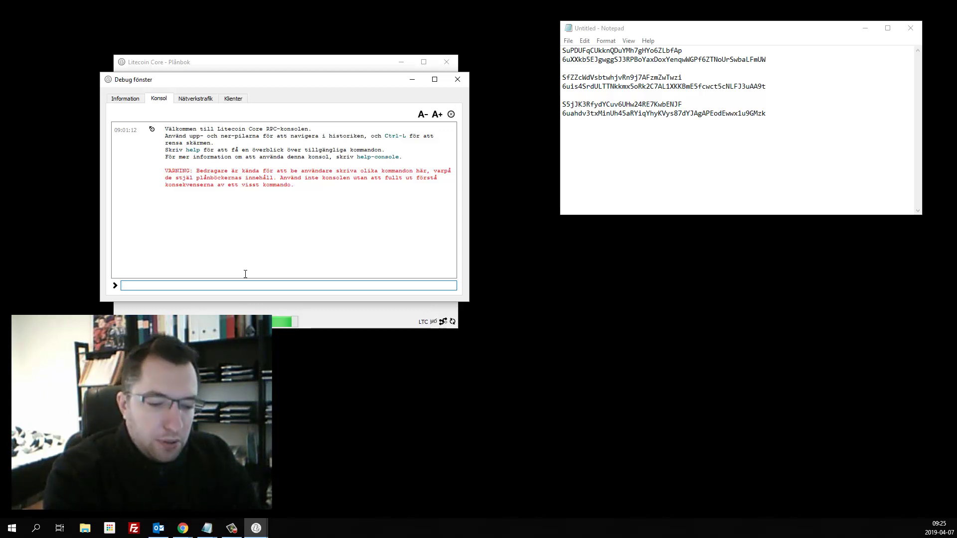
# Run importprivkey alone to show its help, noting the label argument and rescan default=true.
pyautogui.write('importprivkey')
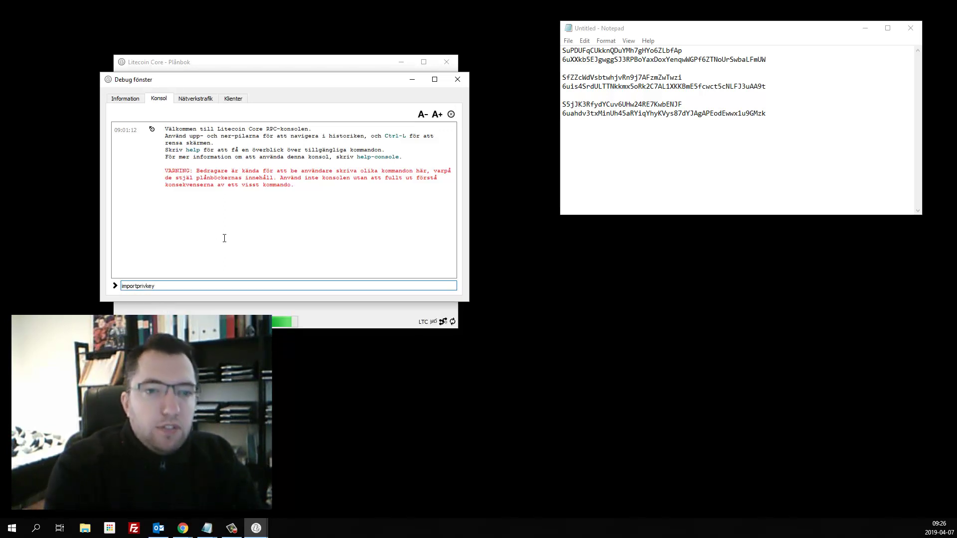
pyautogui.press('Return')
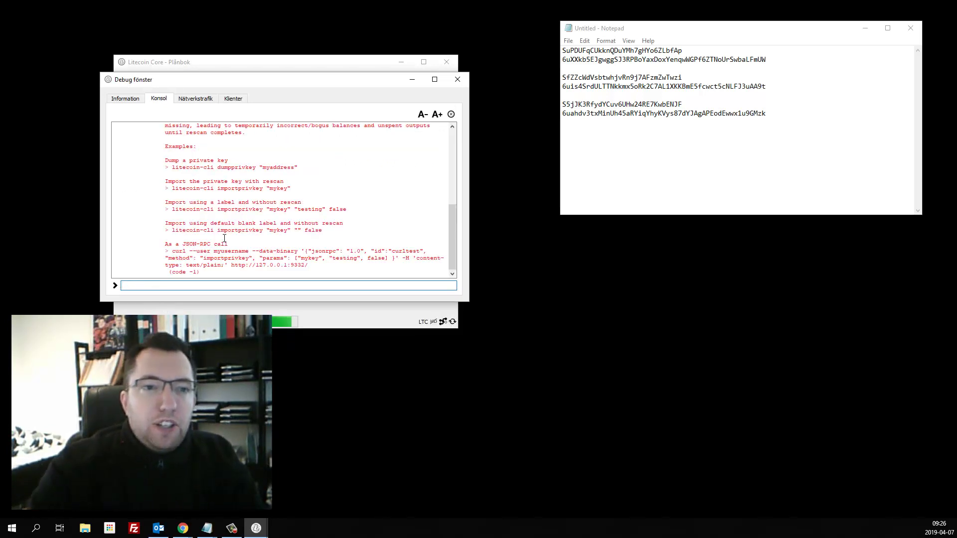
pyautogui.scroll(3, 243, 214)
pyautogui.scroll(4, 243, 214)
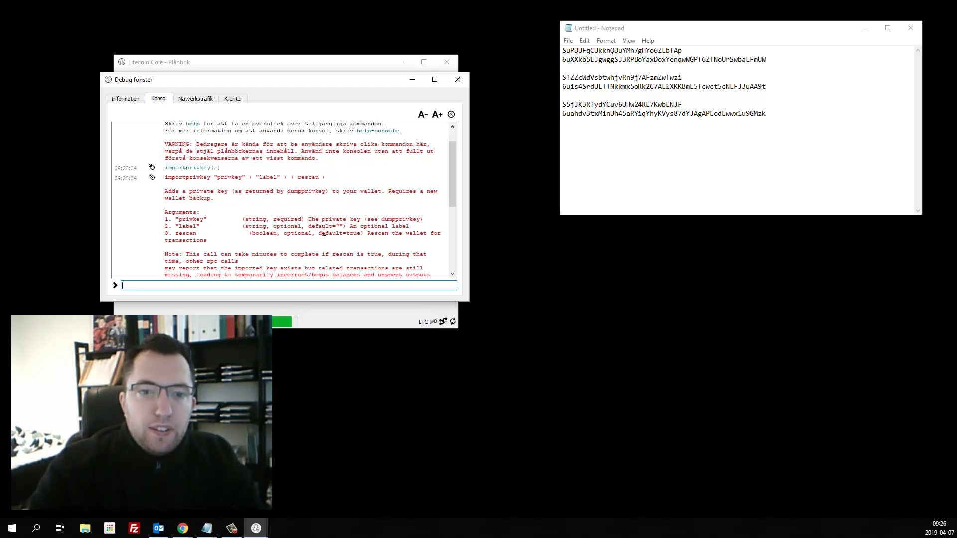
pyautogui.moveTo(319, 233); pyautogui.dragTo(360, 234)
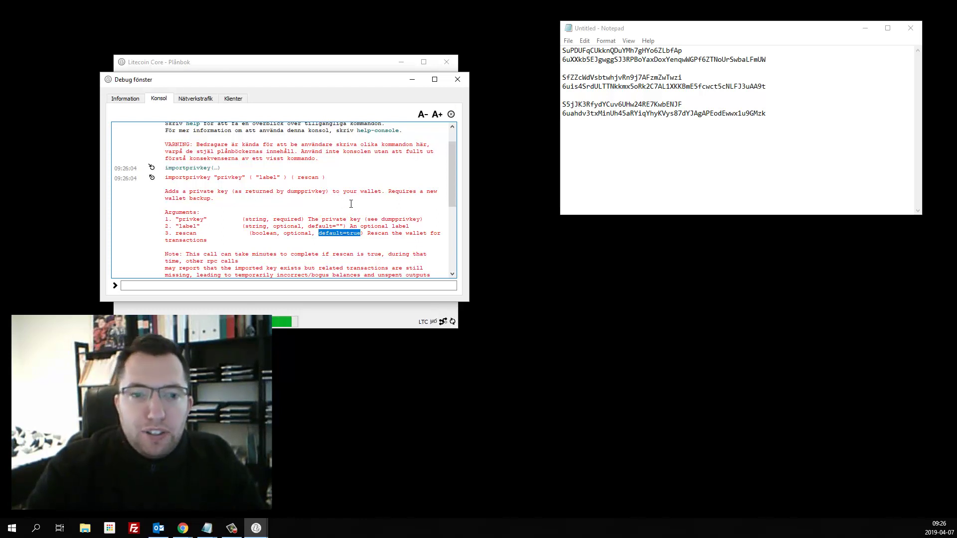
pyautogui.click(353, 204)
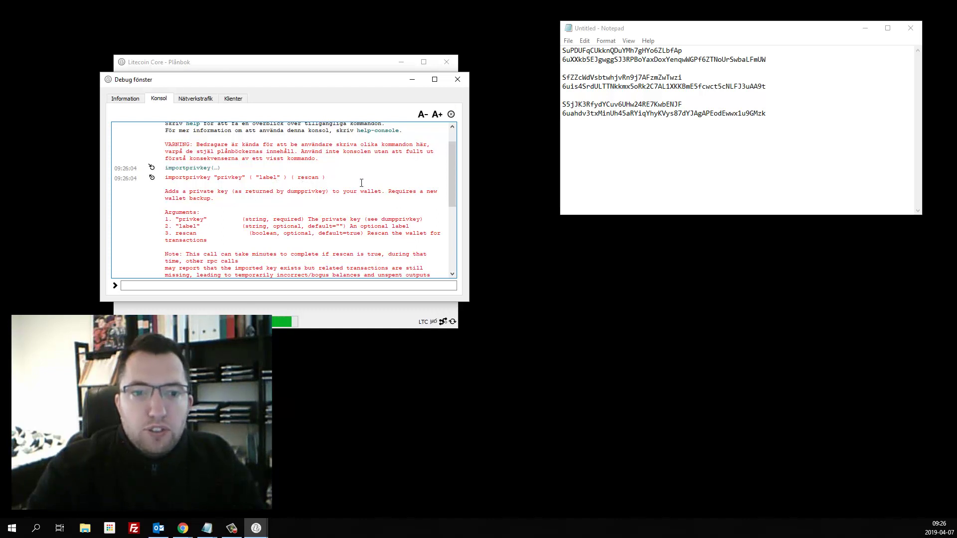
pyautogui.moveTo(453, 188); pyautogui.dragTo(452, 259)
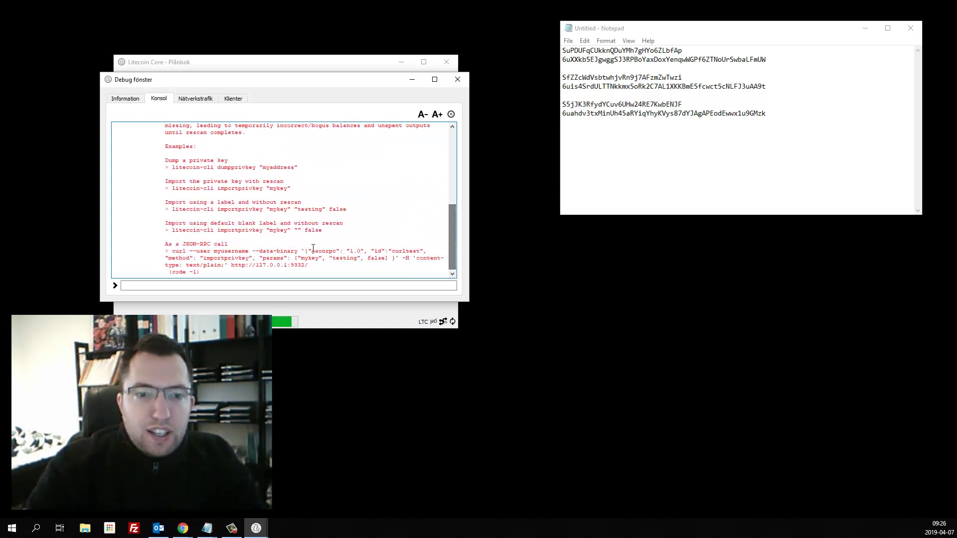
pyautogui.click(319, 285)
# Import the first Notepad WIF key with importprivkey <key> "" false.
pyautogui.write('imp')
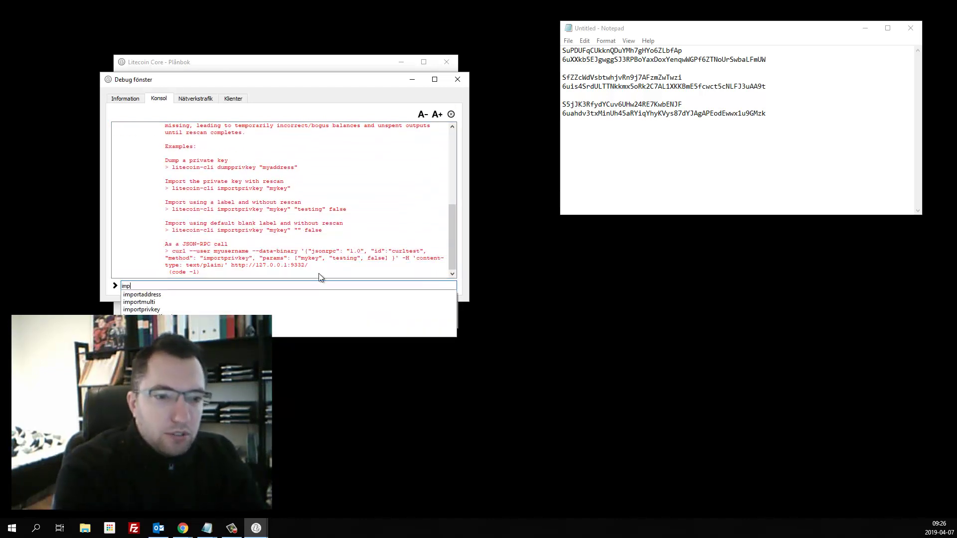
pyautogui.write('o')
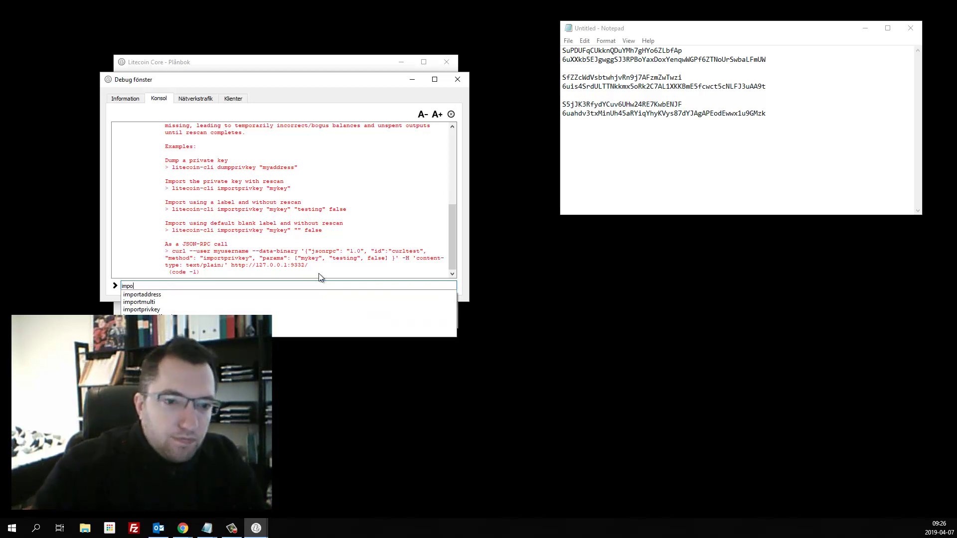
pyautogui.click(154, 309)
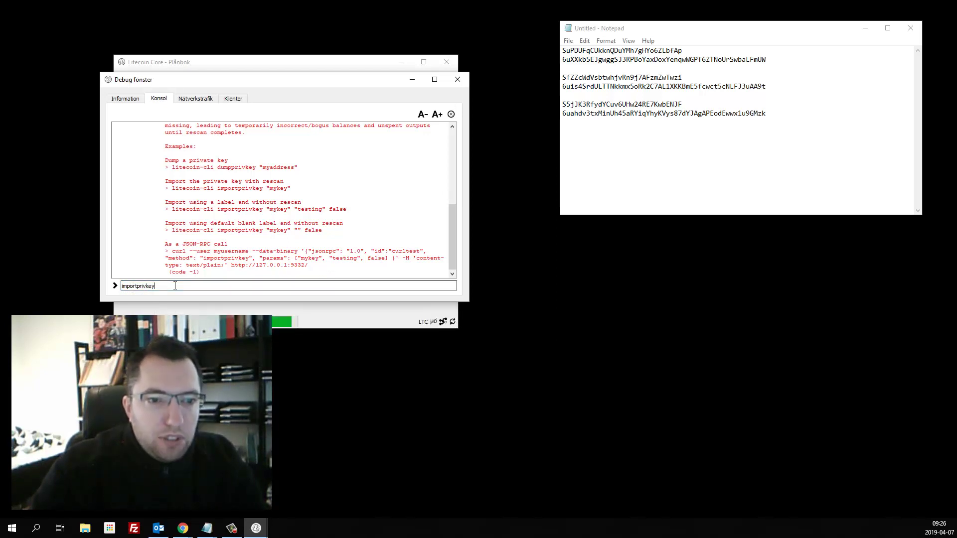
pyautogui.moveTo(767, 59); pyautogui.dragTo(561, 61)
pyautogui.hotkey('ctrl', 'c')
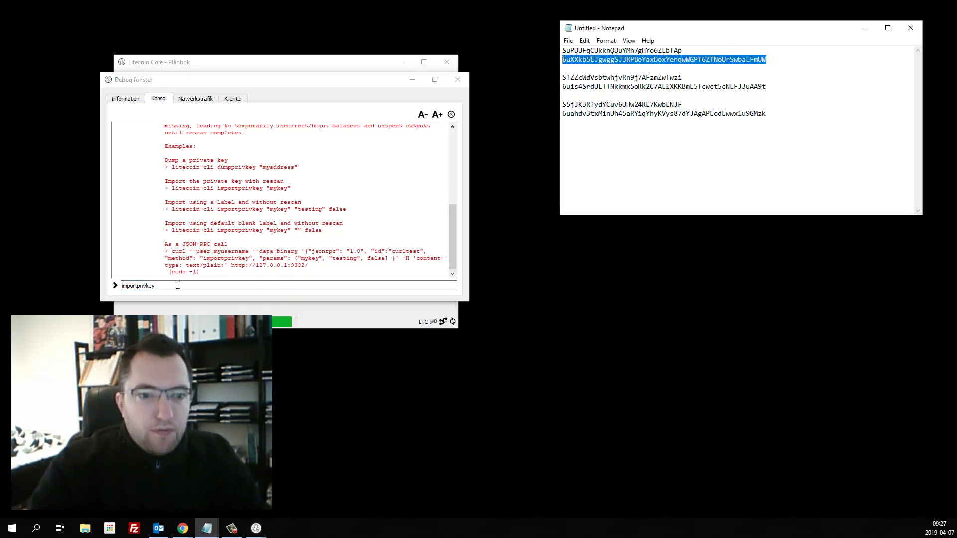
pyautogui.click(217, 288)
pyautogui.hotkey('ctrl', 'v')
pyautogui.write('""')
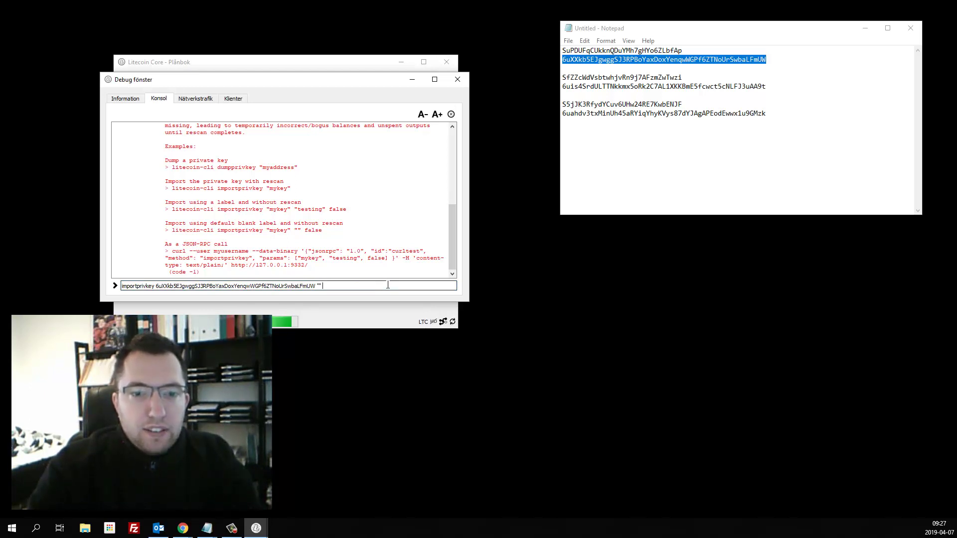
pyautogui.write(' false')
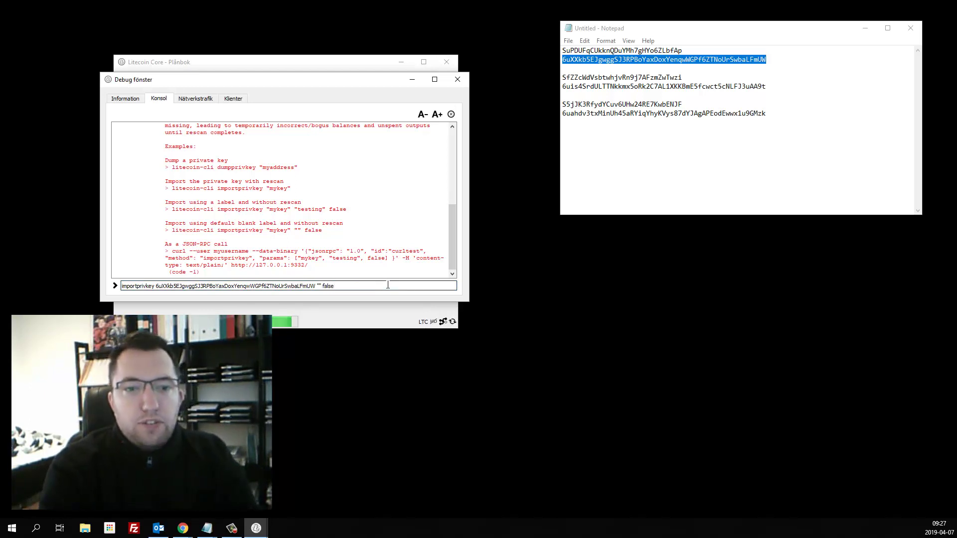
pyautogui.press('Return')
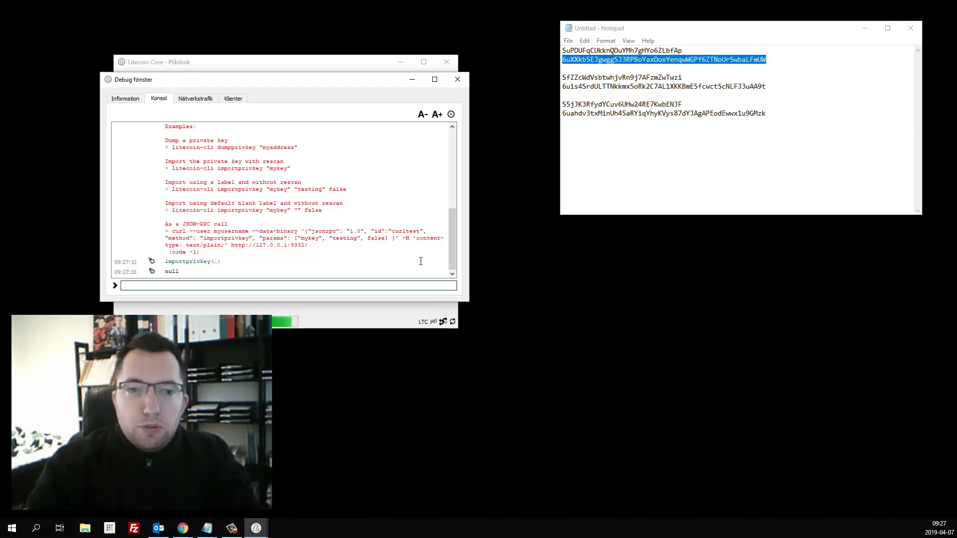
# Import the second WIF key the same way, with a blank label and no rescan.
pyautogui.click(610, 86)
pyautogui.press('Home')
pyautogui.hotkey('shift', 'End')
pyautogui.hotkey('ctrl', 'c')
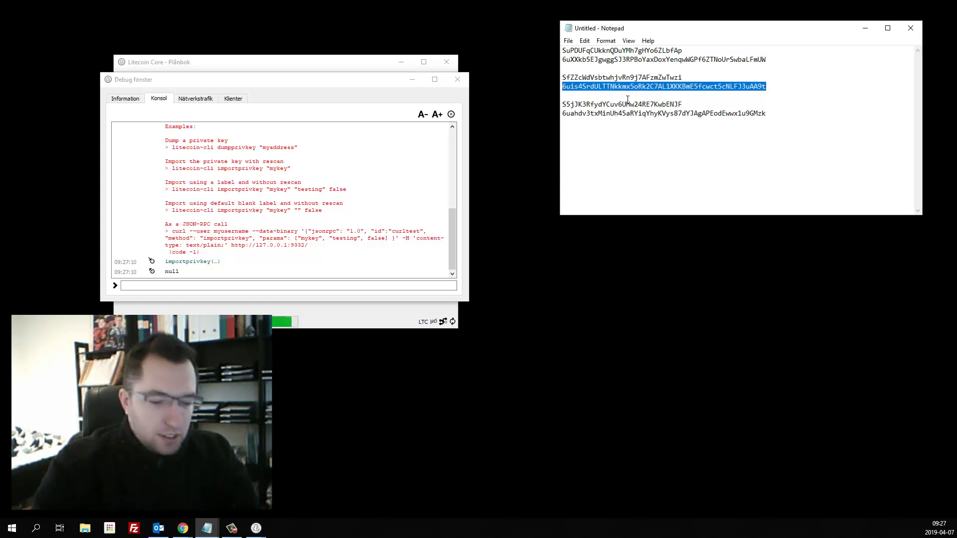
pyautogui.click(215, 275)
pyautogui.write('impo')
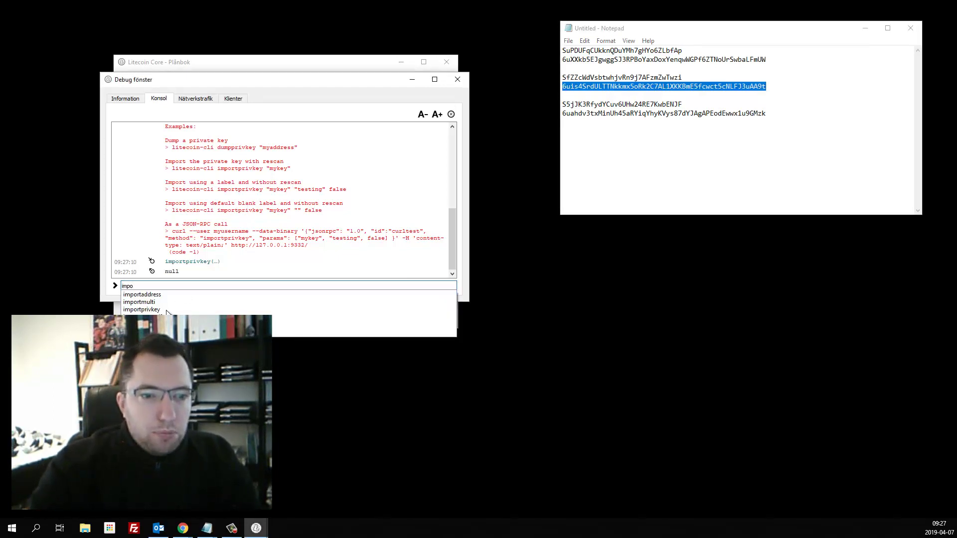
pyautogui.press('Down')
pyautogui.press('Down')
pyautogui.press('Down')
pyautogui.press('Return')
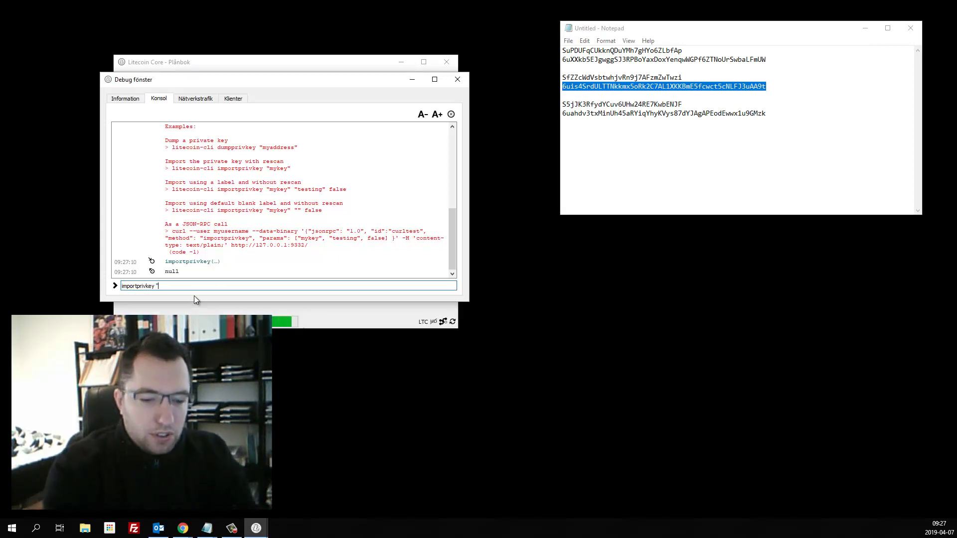
pyautogui.hotkey('ctrl', 'v')
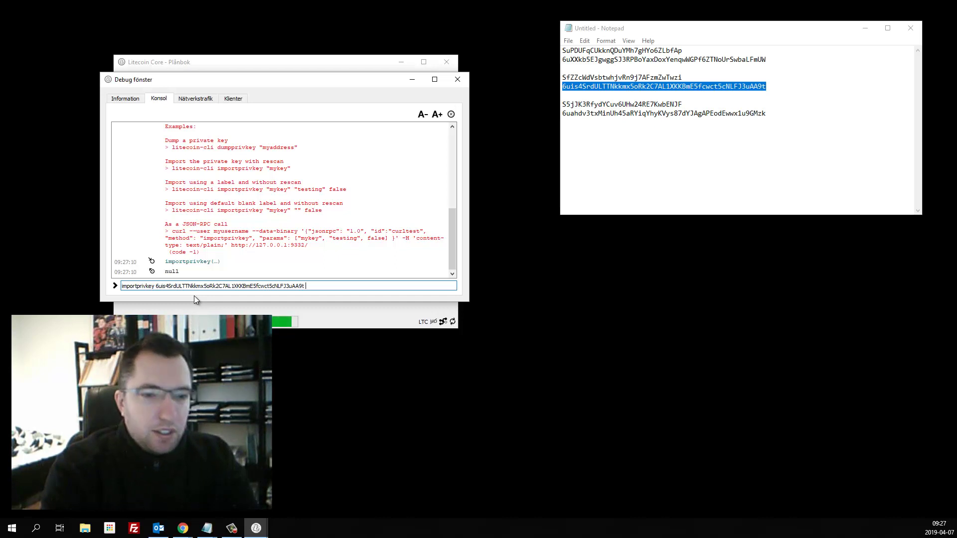
pyautogui.write('"" ')
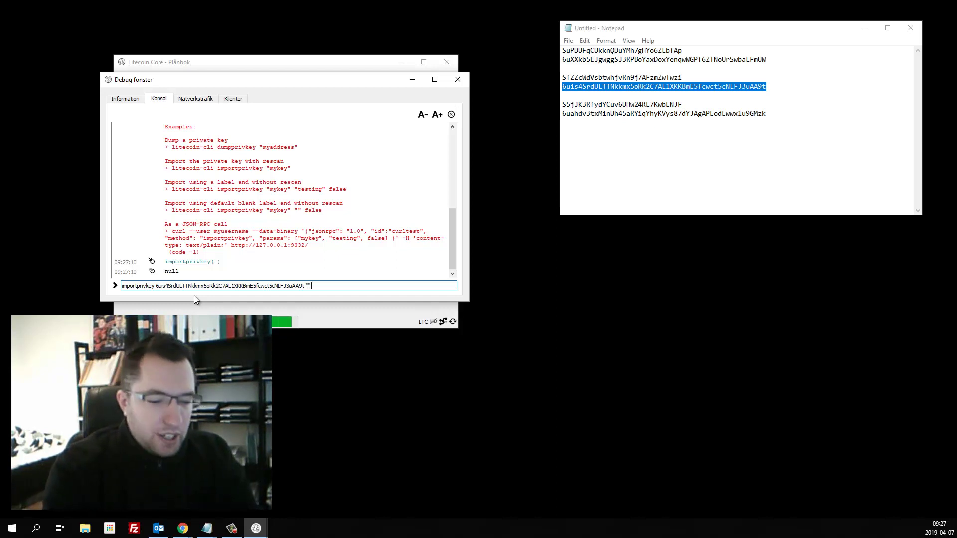
pyautogui.write('false')
pyautogui.press('Return')
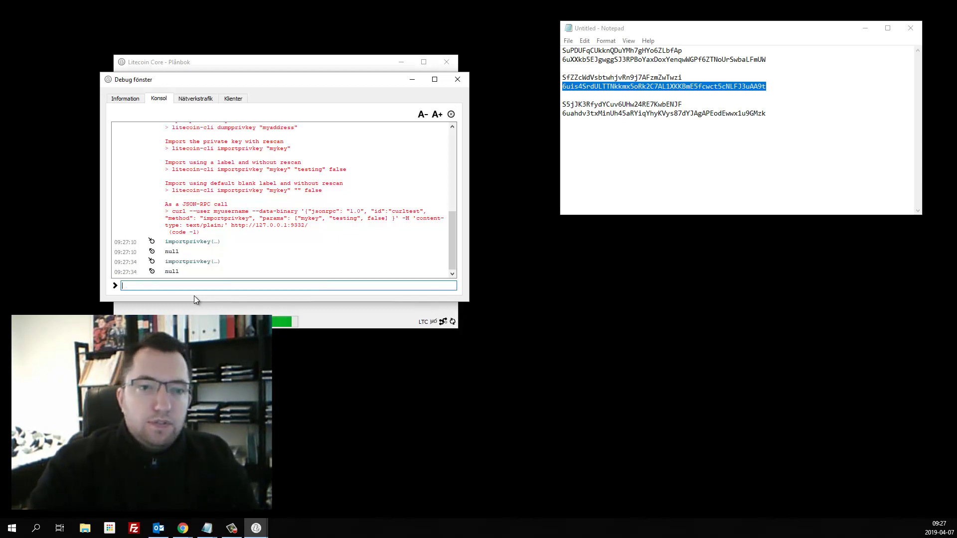
pyautogui.click(623, 126)
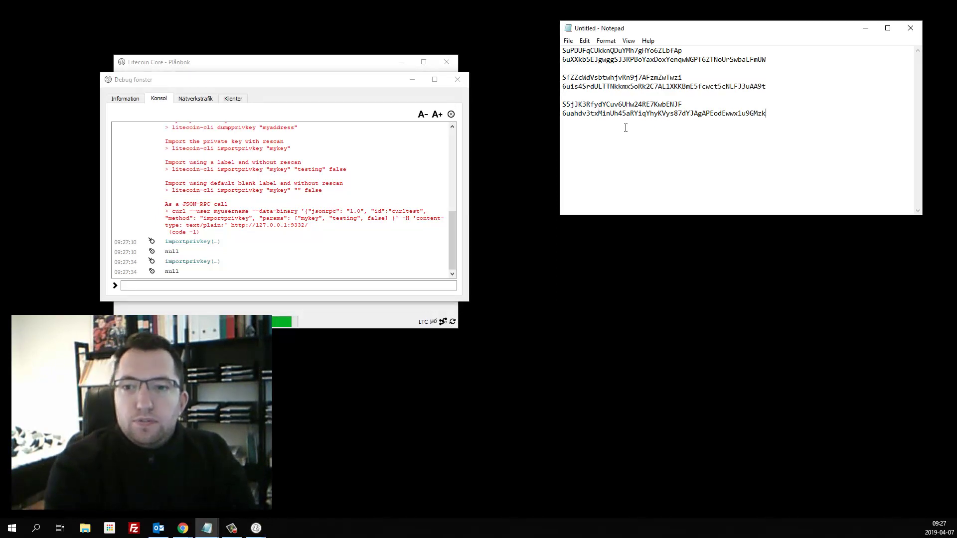
# Import the third WIF key from Notepad with importprivkey <key> "" false.
pyautogui.hotkey('shift', 'Home')
pyautogui.hotkey('ctrl', 'c')
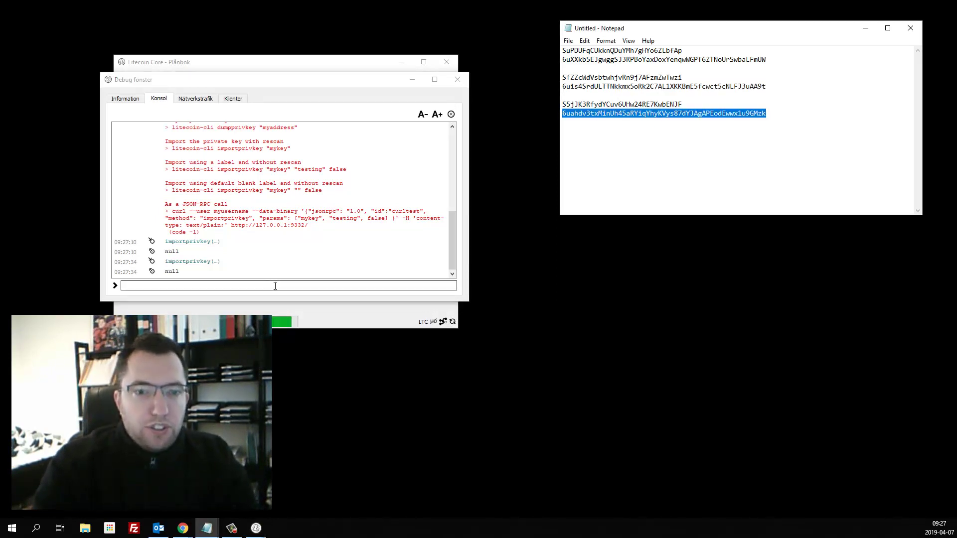
pyautogui.click(278, 284)
pyautogui.write('impo')
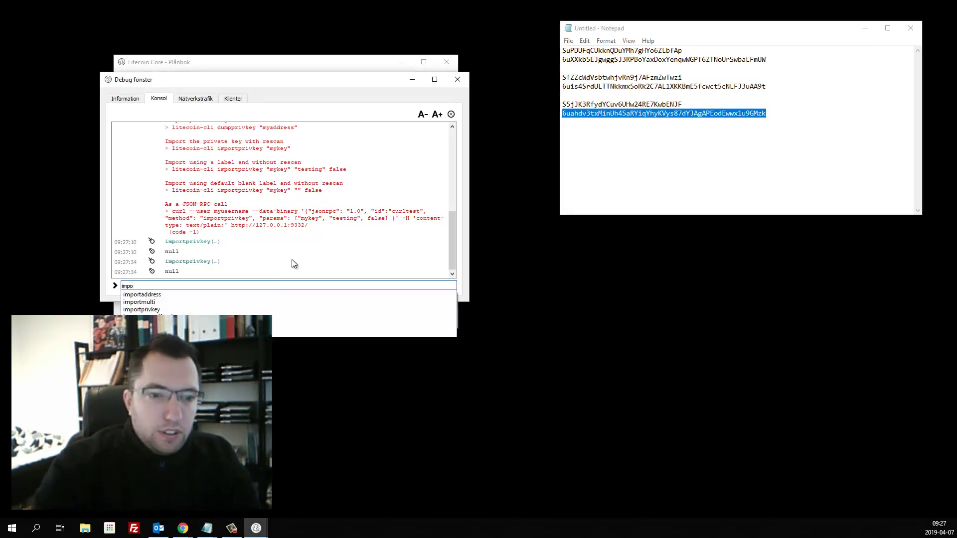
pyautogui.click(159, 311)
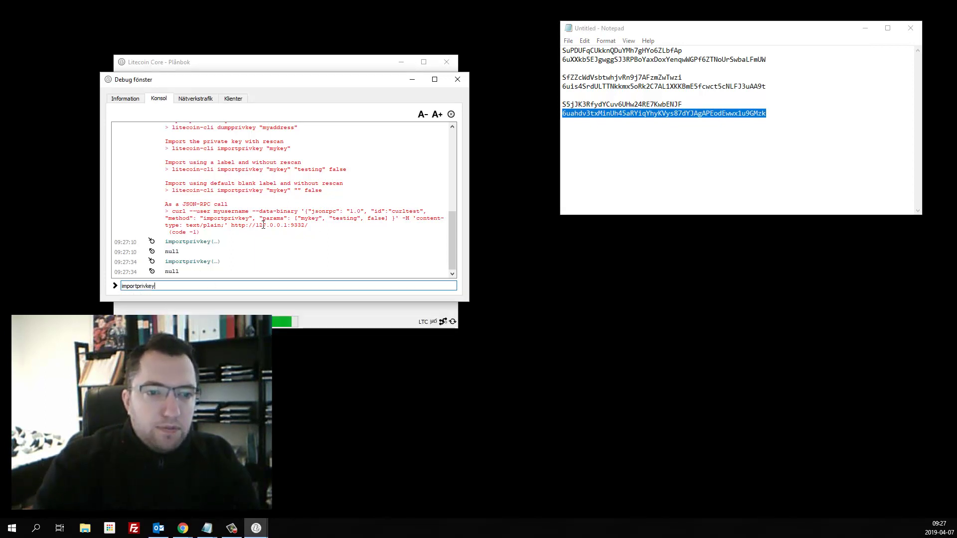
pyautogui.hotkey('ctrl', 'v')
pyautogui.write('""')
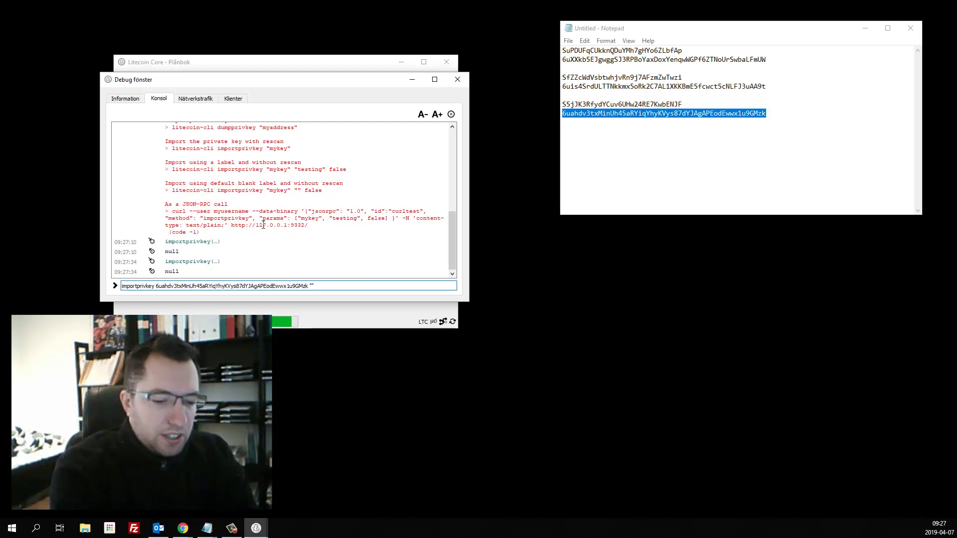
pyautogui.write(' false')
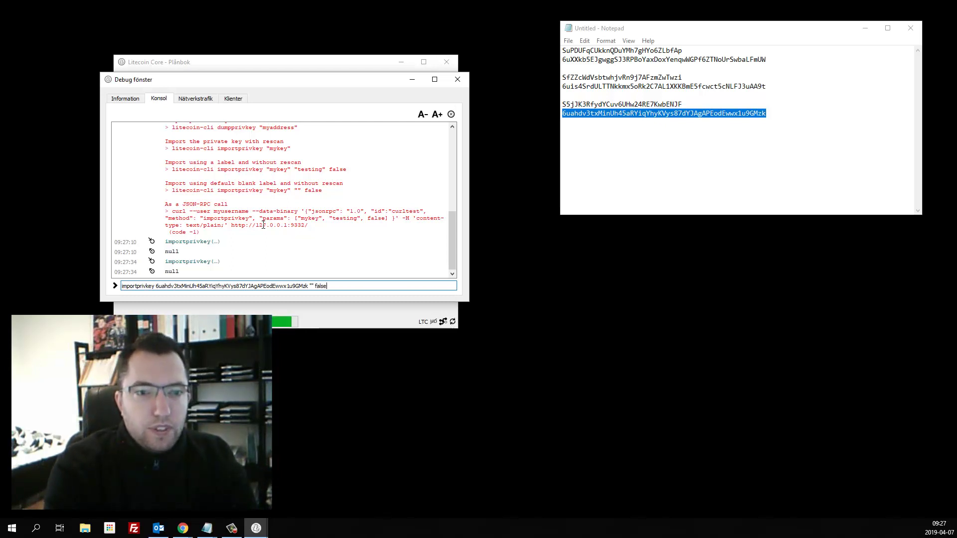
pyautogui.press('Return')
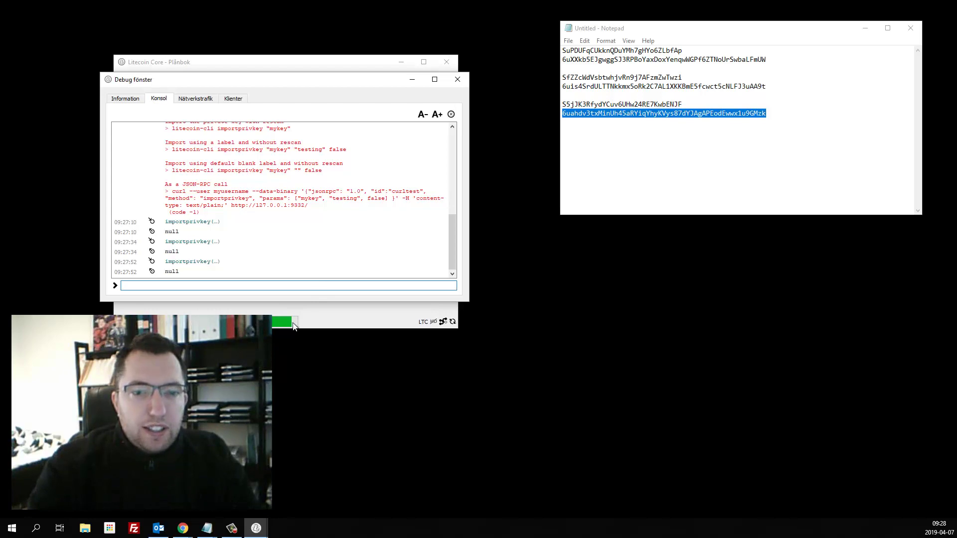
# Review the import results and autocomplete rescanblockchain on the console command line.
pyautogui.scroll(3, 320, 216)
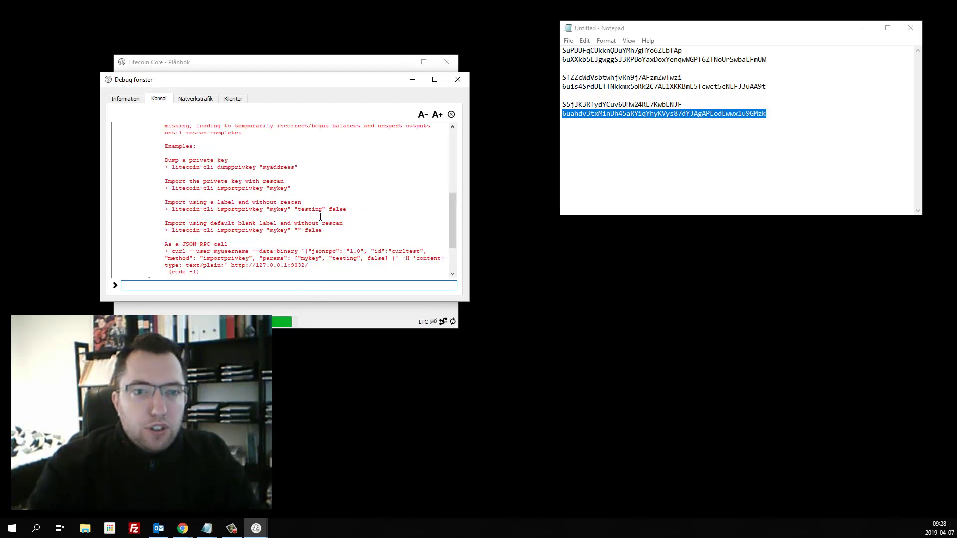
pyautogui.scroll(6, 321, 216)
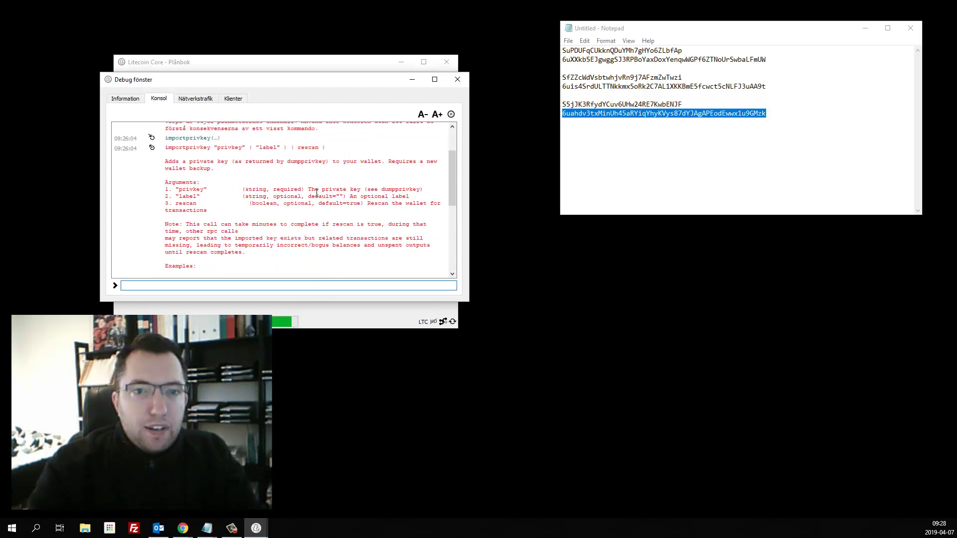
pyautogui.scroll(-9, 285, 222)
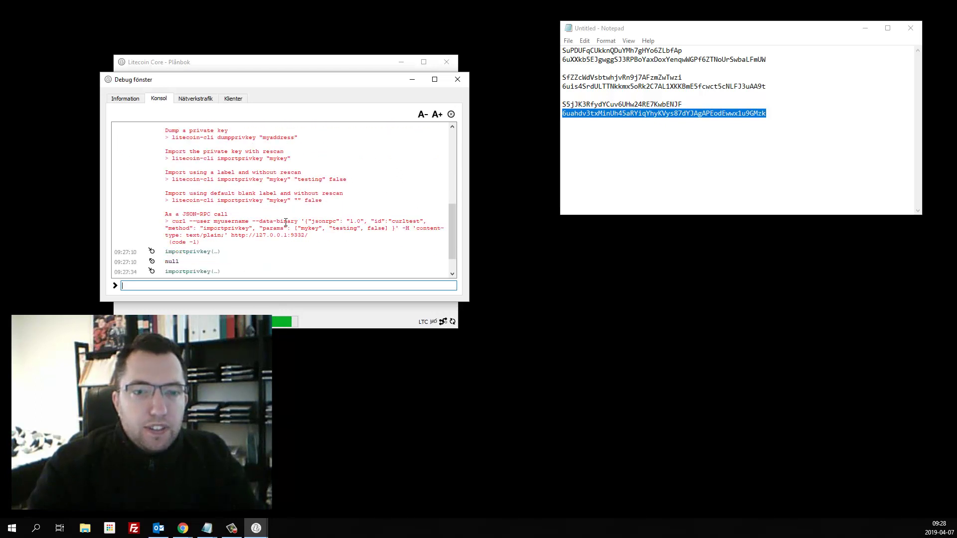
pyautogui.click(188, 283)
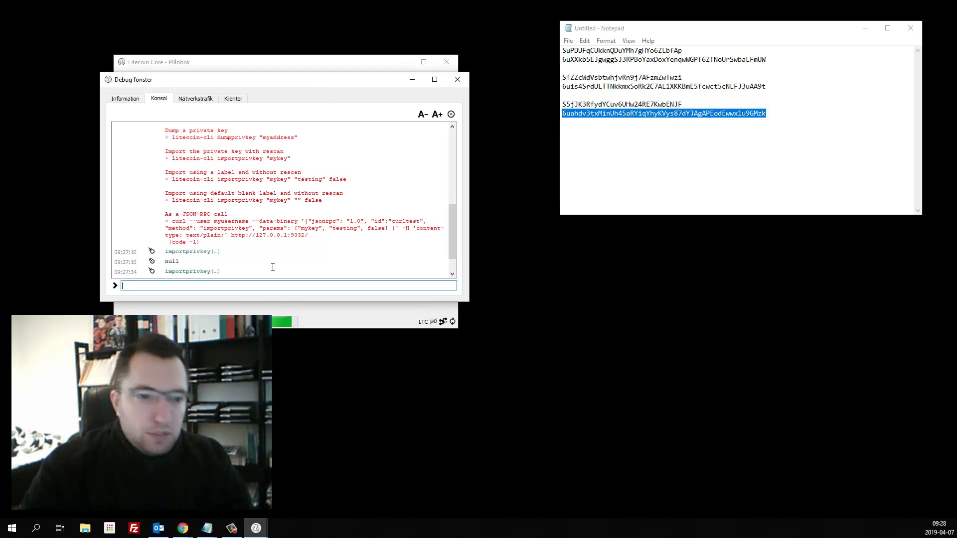
pyautogui.write('res')
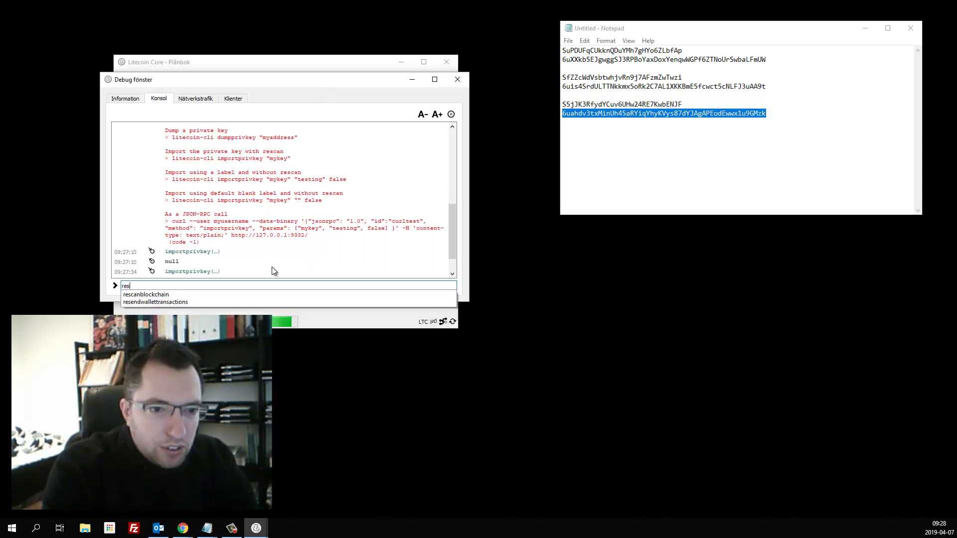
pyautogui.click(180, 294)
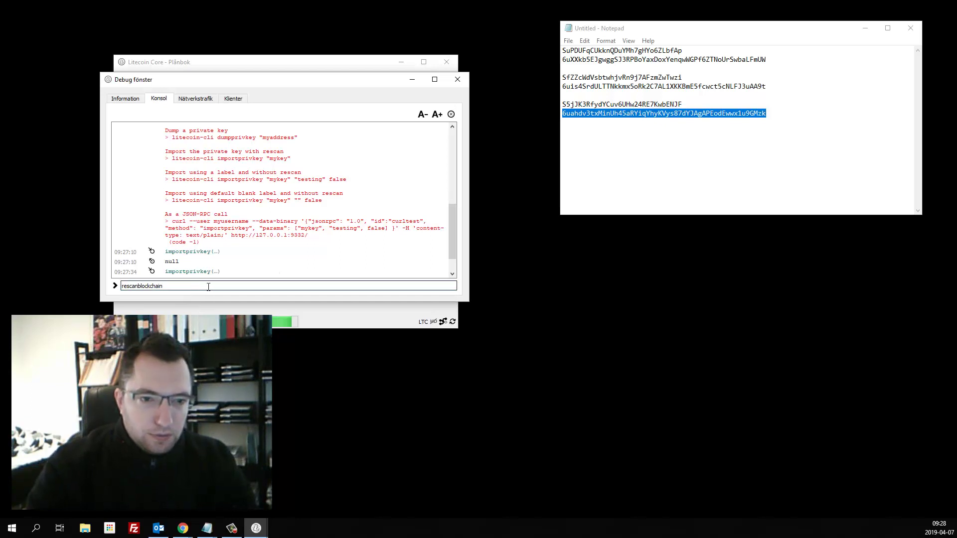
# Run help rescanblockchain and read its start_height and stop_height arguments.
pyautogui.doubleClick(209, 287)
pyautogui.write('help')
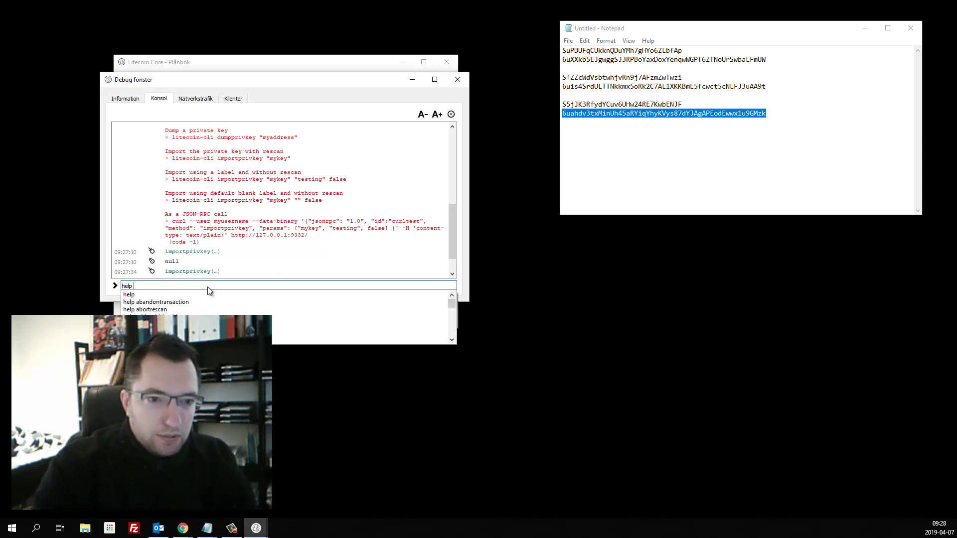
pyautogui.write(' res')
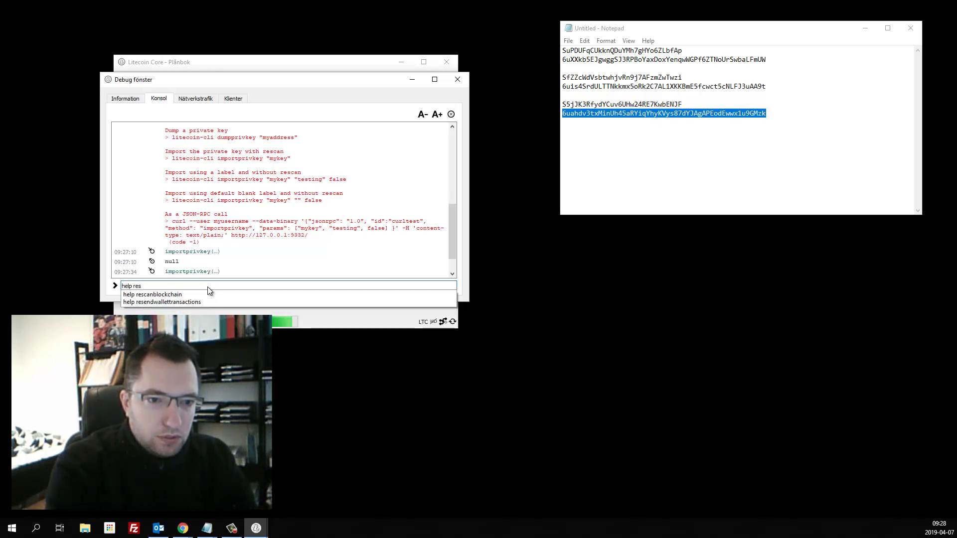
pyautogui.click(178, 295)
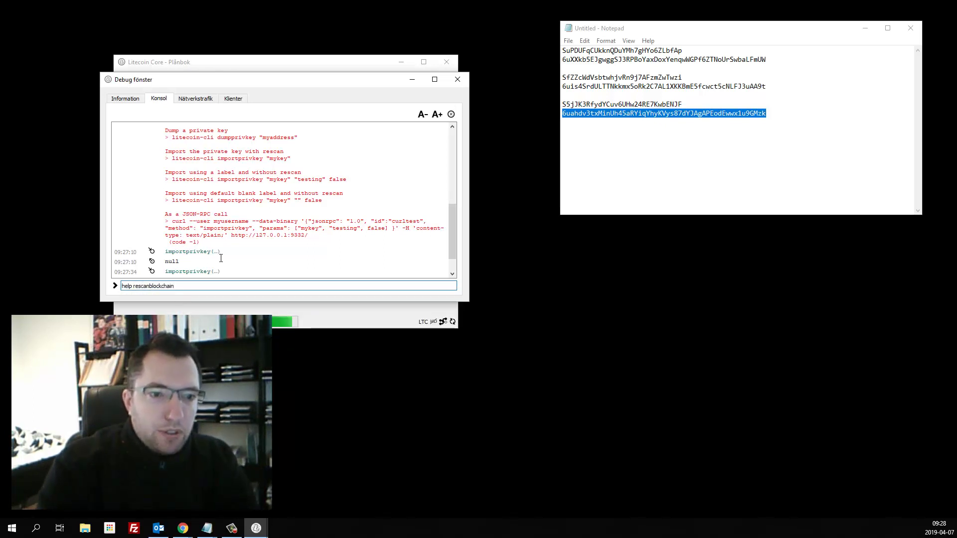
pyautogui.press('Return')
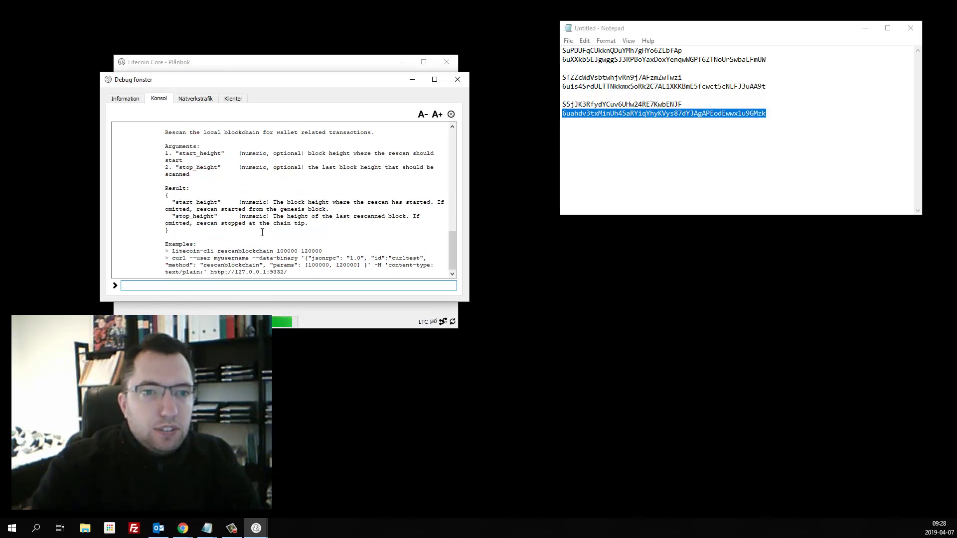
pyautogui.scroll(1, 262, 232)
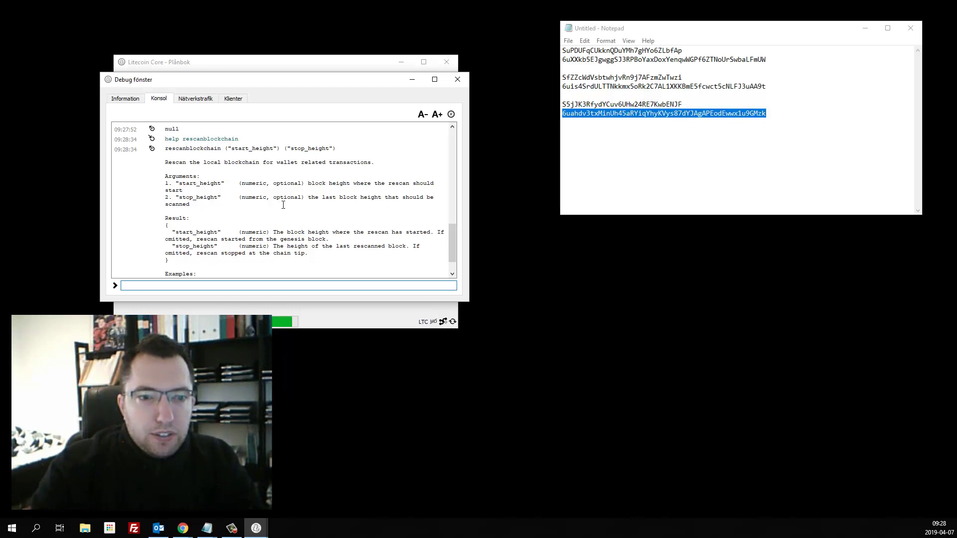
pyautogui.scroll(-2, 283, 205)
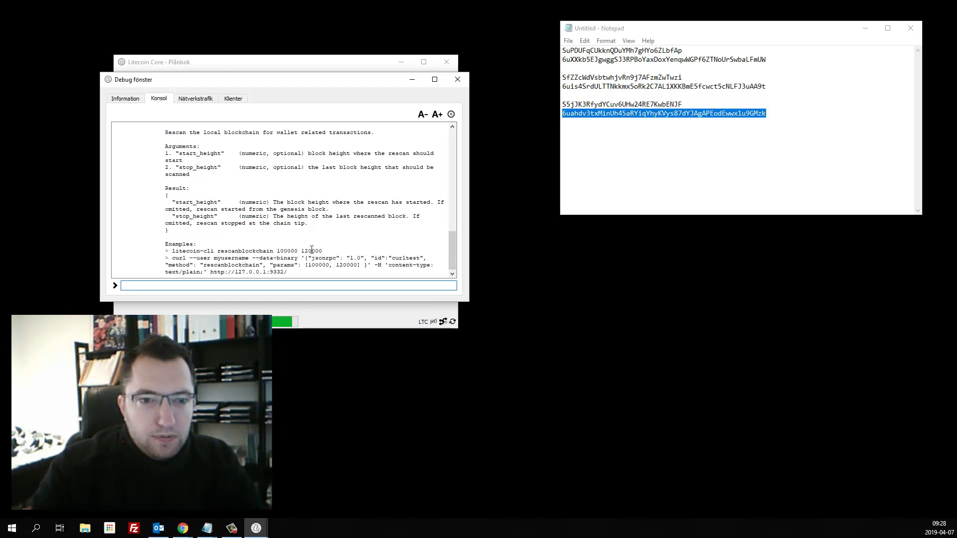
pyautogui.scroll(5, 311, 249)
pyautogui.scroll(-2, 312, 244)
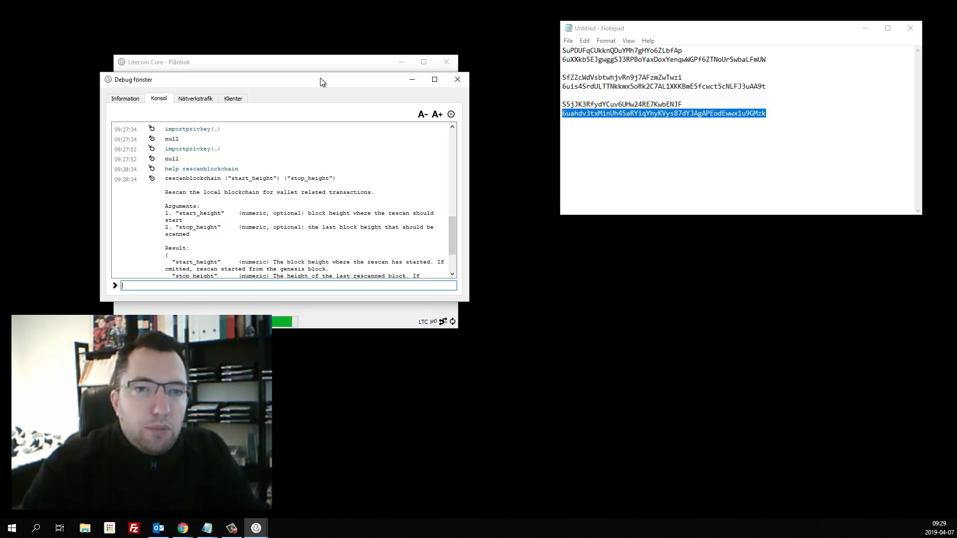
# Run rescanblockchain in the console to scan the chain for the imported keys.
pyautogui.moveTo(320, 80)
pyautogui.mouseDown()
pyautogui.moveTo(346, 102)
pyautogui.moveTo(369, 98)
pyautogui.moveTo(323, 91)
pyautogui.mouseUp()
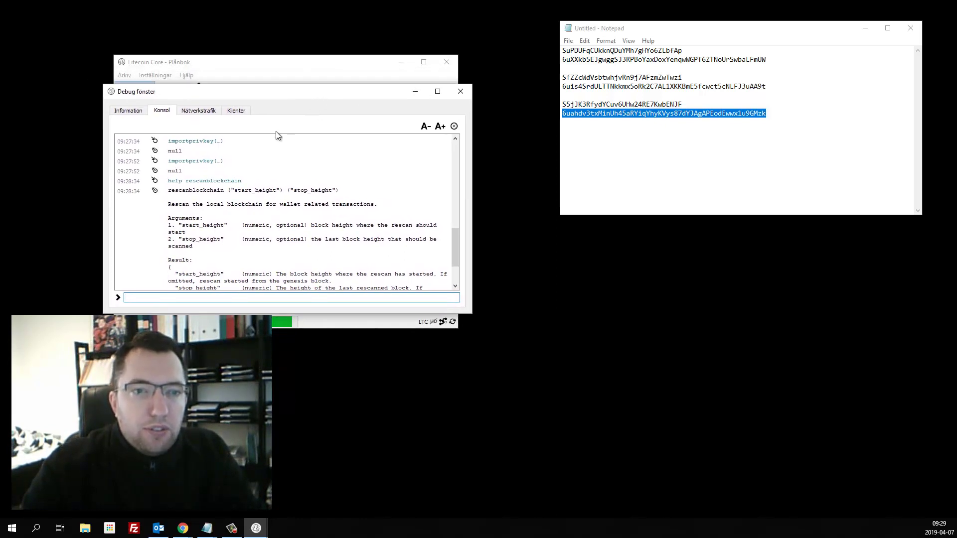
pyautogui.click(120, 109)
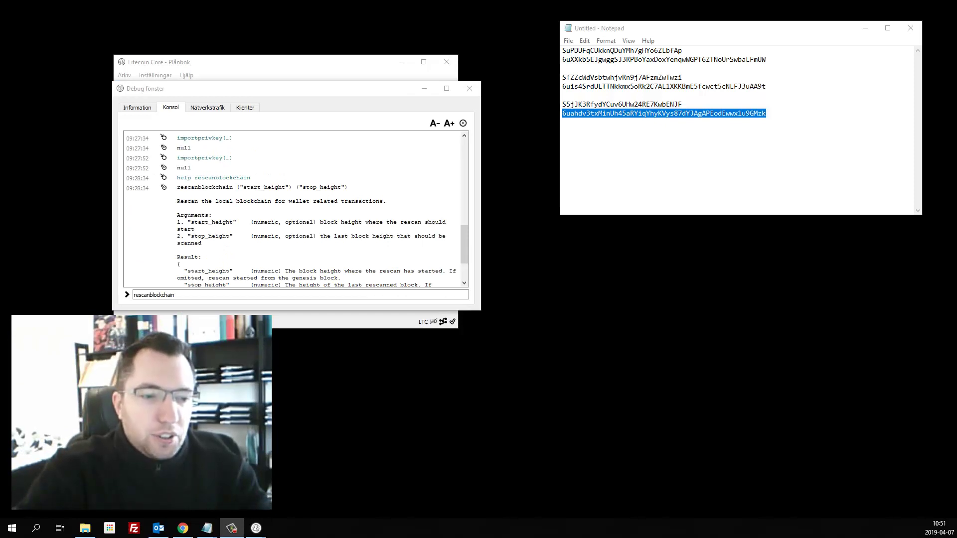
pyautogui.click(209, 296)
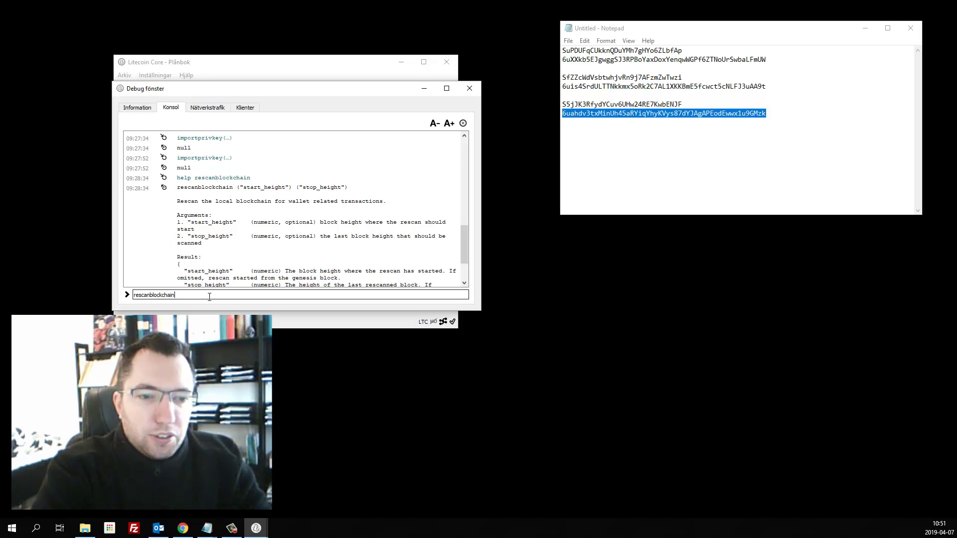
pyautogui.press('Return')
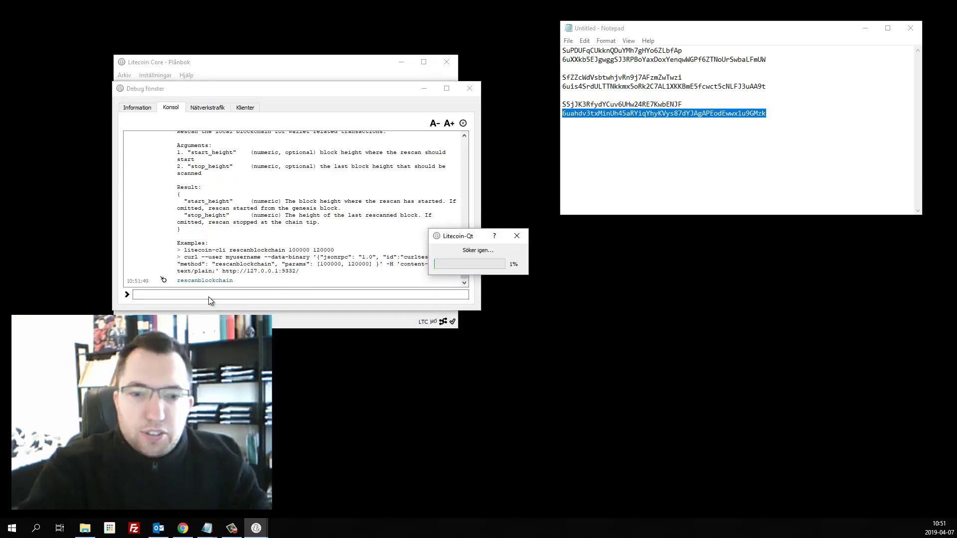
# Wait for the rescan to finish at block 1610239, then close the Debug window.
pyautogui.moveTo(473, 238); pyautogui.dragTo(297, 165)
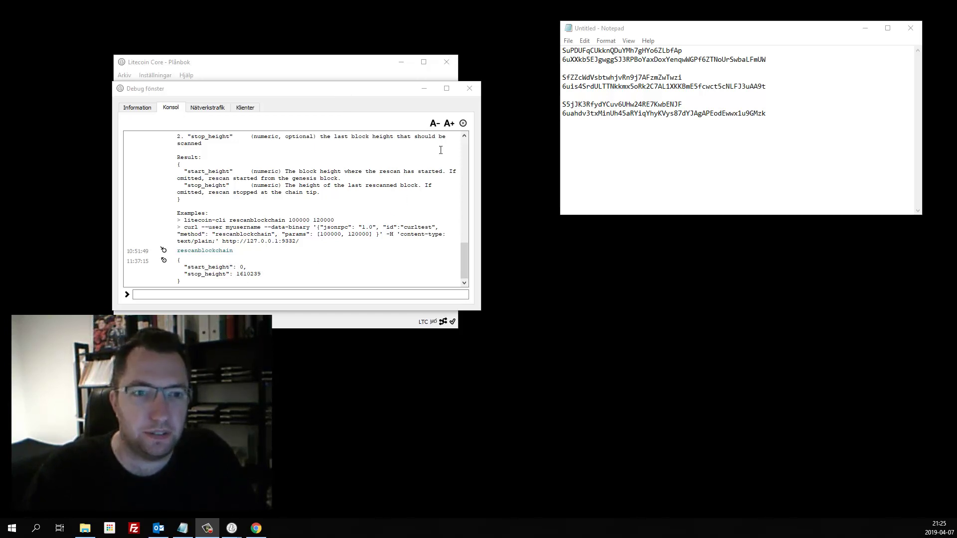
pyautogui.click(471, 90)
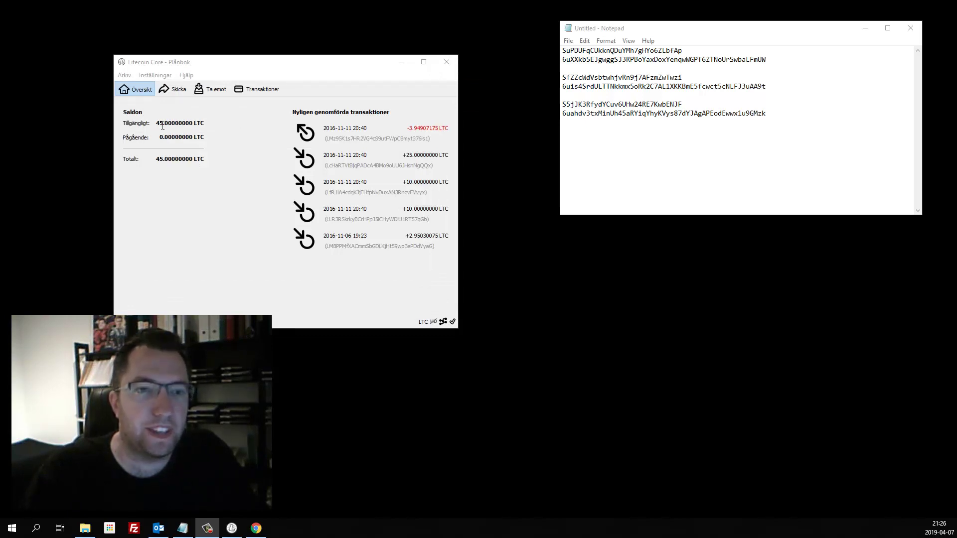
# Send the entire balance to the pasted address: 44.99941600 LTC plus 0.00058400 LTC fee.
pyautogui.click(178, 94)
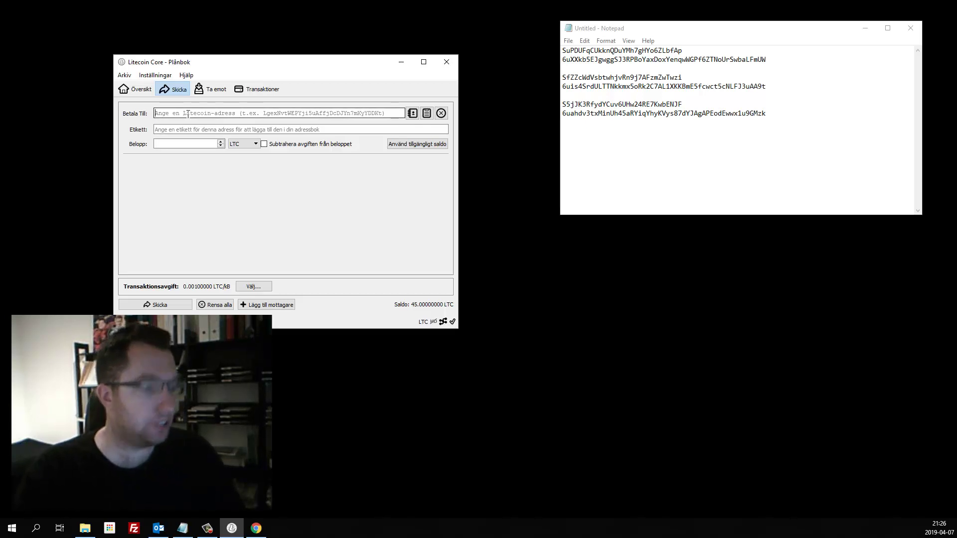
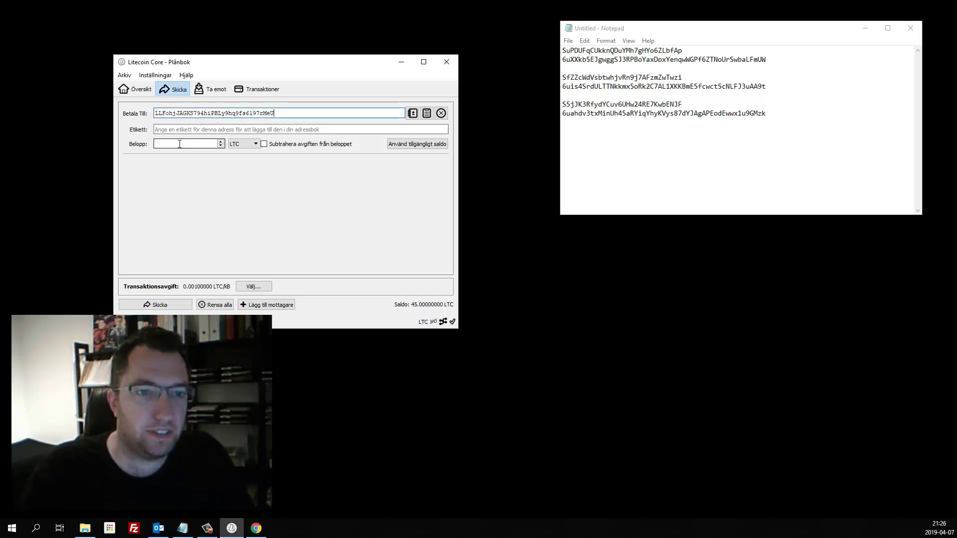
pyautogui.click(179, 144)
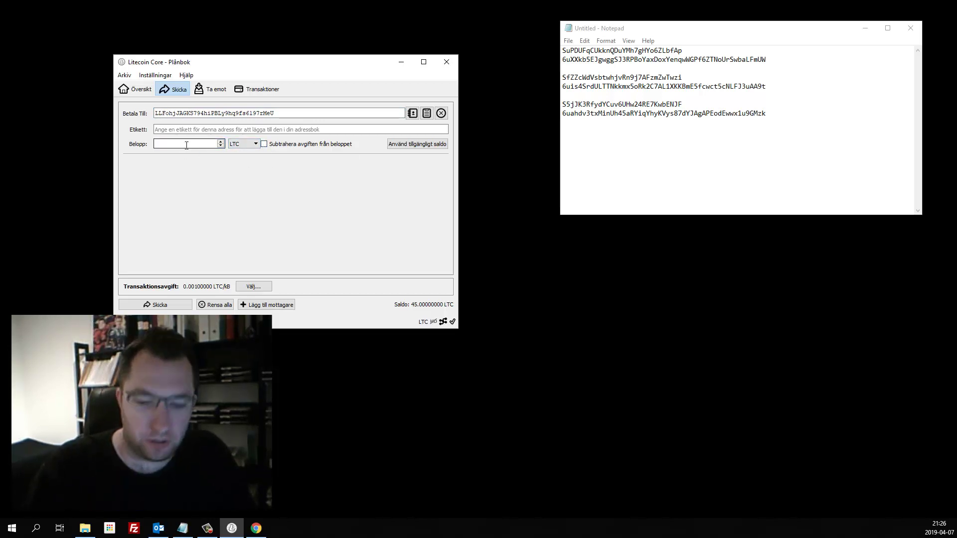
pyautogui.click(417, 144)
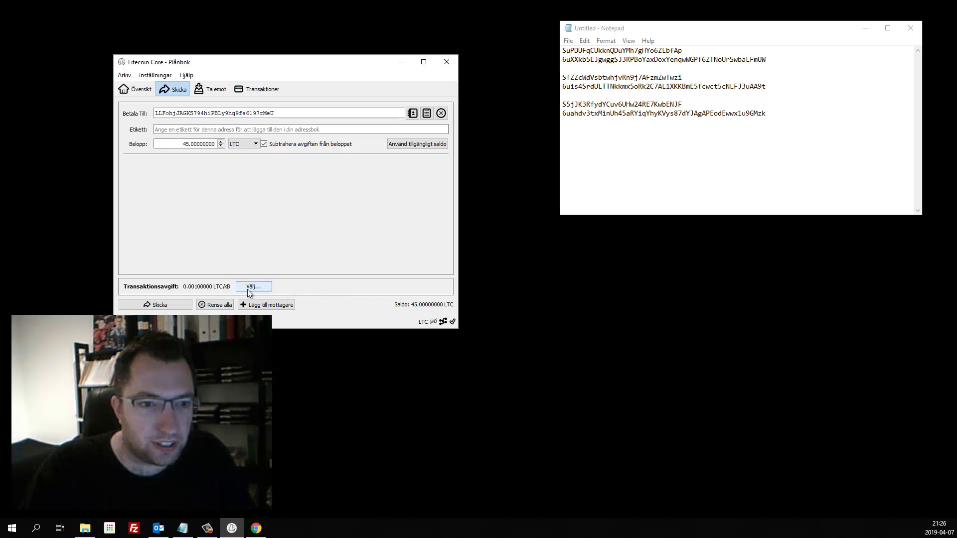
pyautogui.click(163, 305)
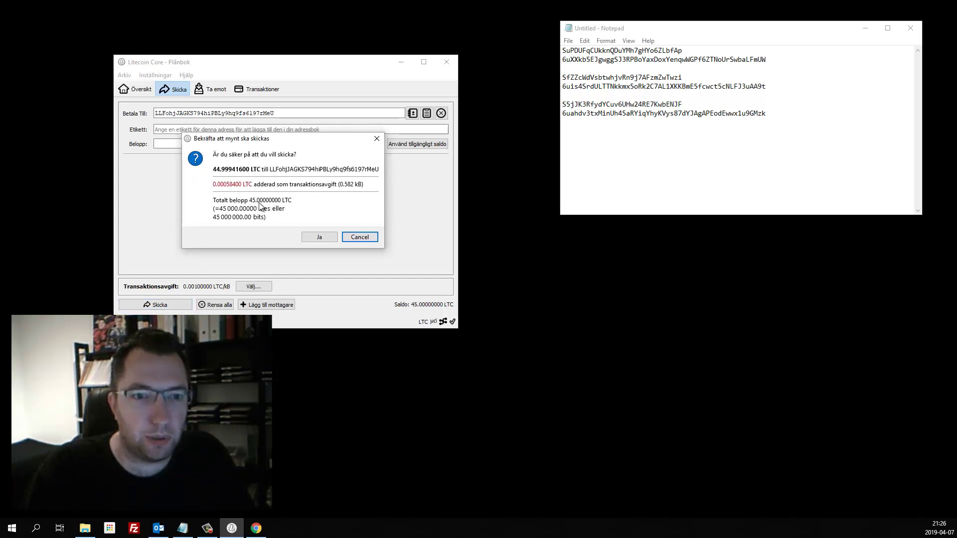
pyautogui.click(320, 237)
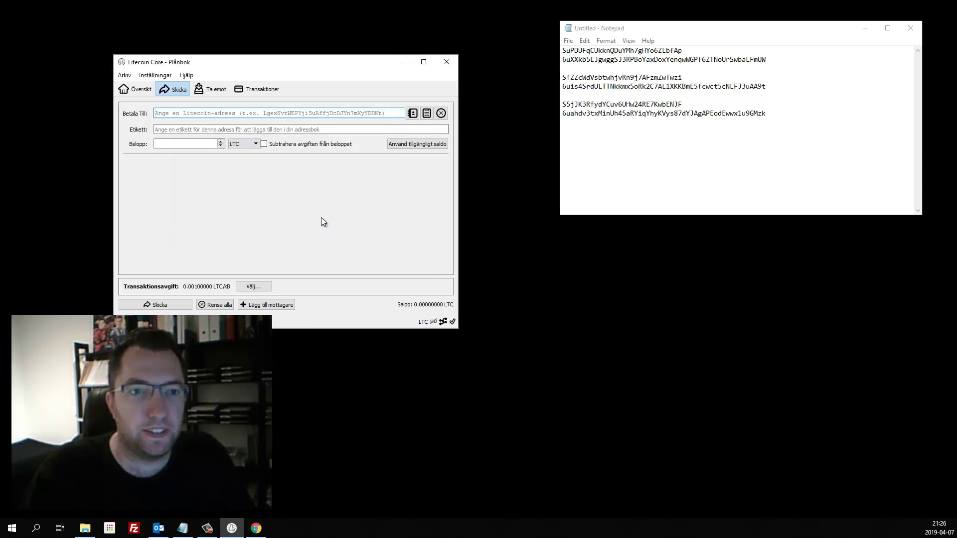